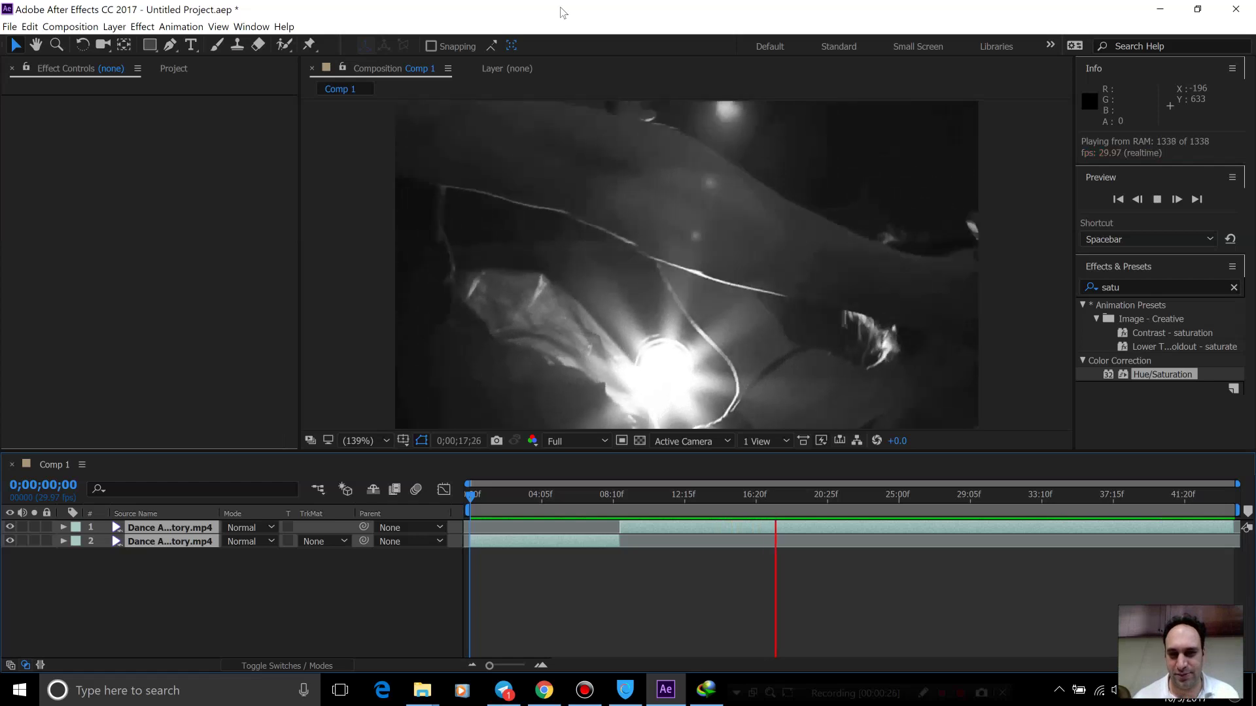
Stop the playback and scrub to 0;00;09;20 to check the cut between the two dance clips
{"action": "key", "text": "space"}
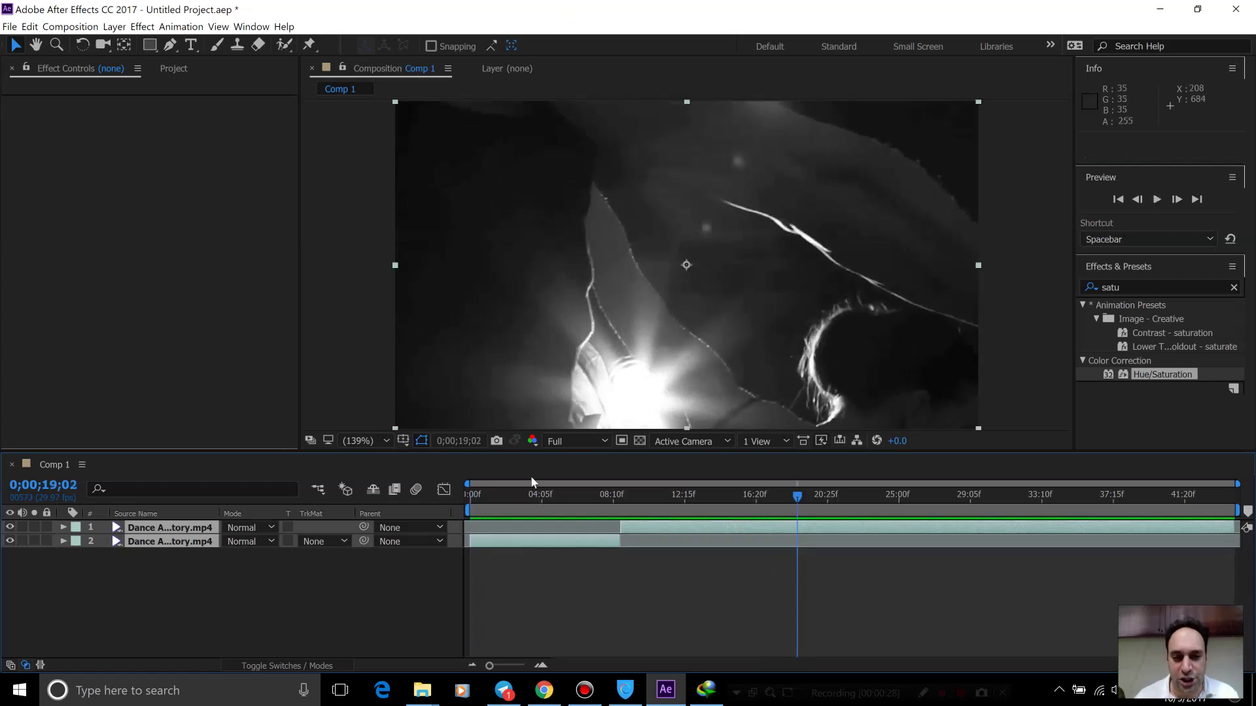
{"action": "left_click", "coordinate": [561, 501]}
{"action": "left_click_drag", "start_coordinate": [568, 502], "coordinate": [637, 505]}
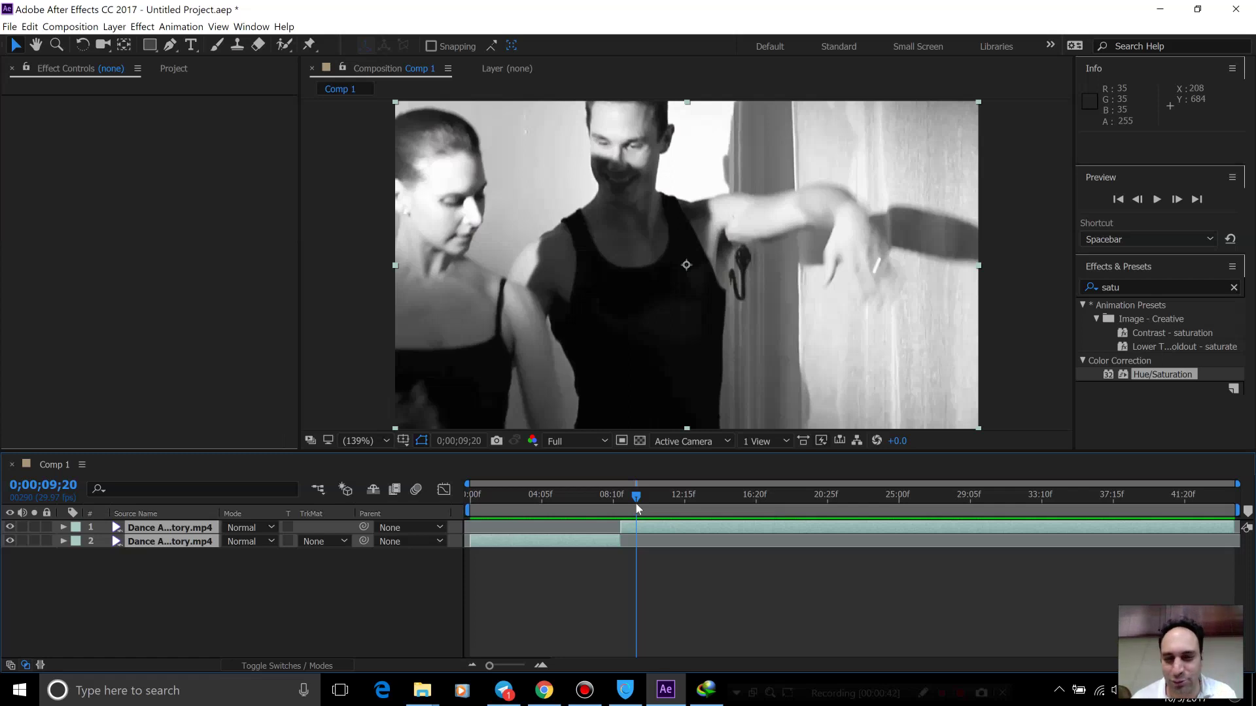
Create a black solid of 1280 × 720 px above the two video layers
{"action": "left_click", "coordinate": [314, 617]}
{"action": "right_click", "coordinate": [270, 592]}
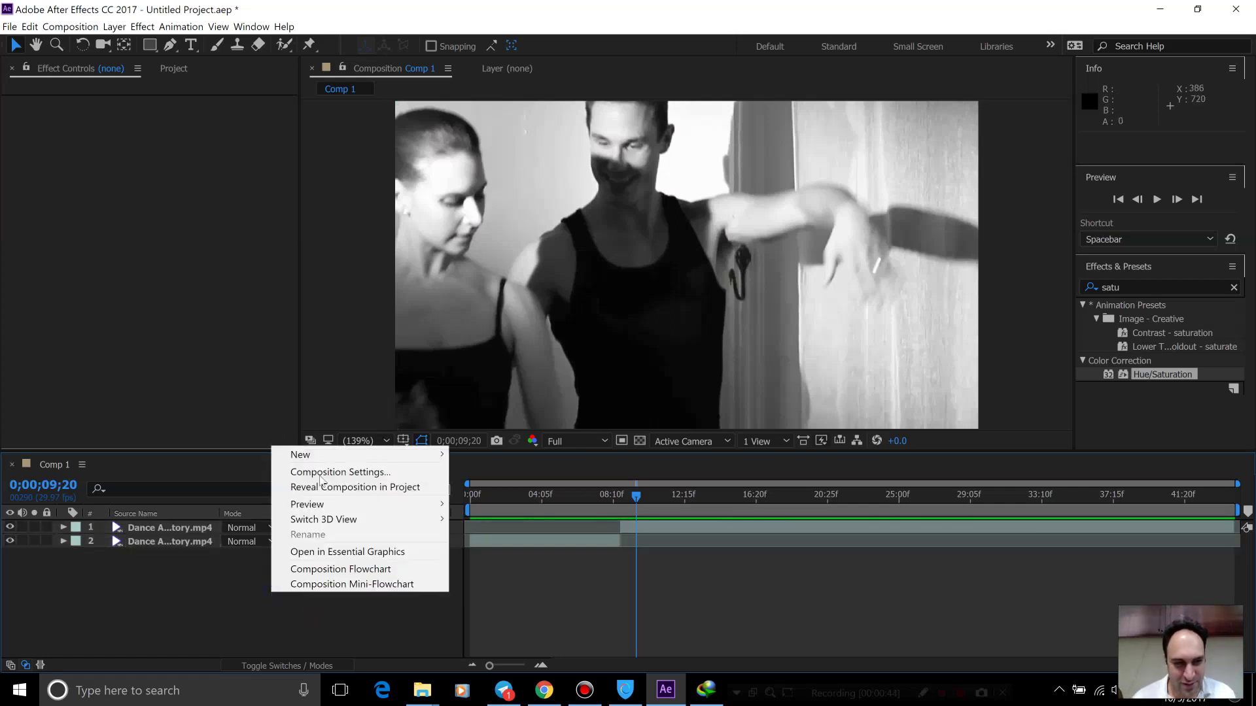
{"action": "mouse_move", "coordinate": [324, 454]}
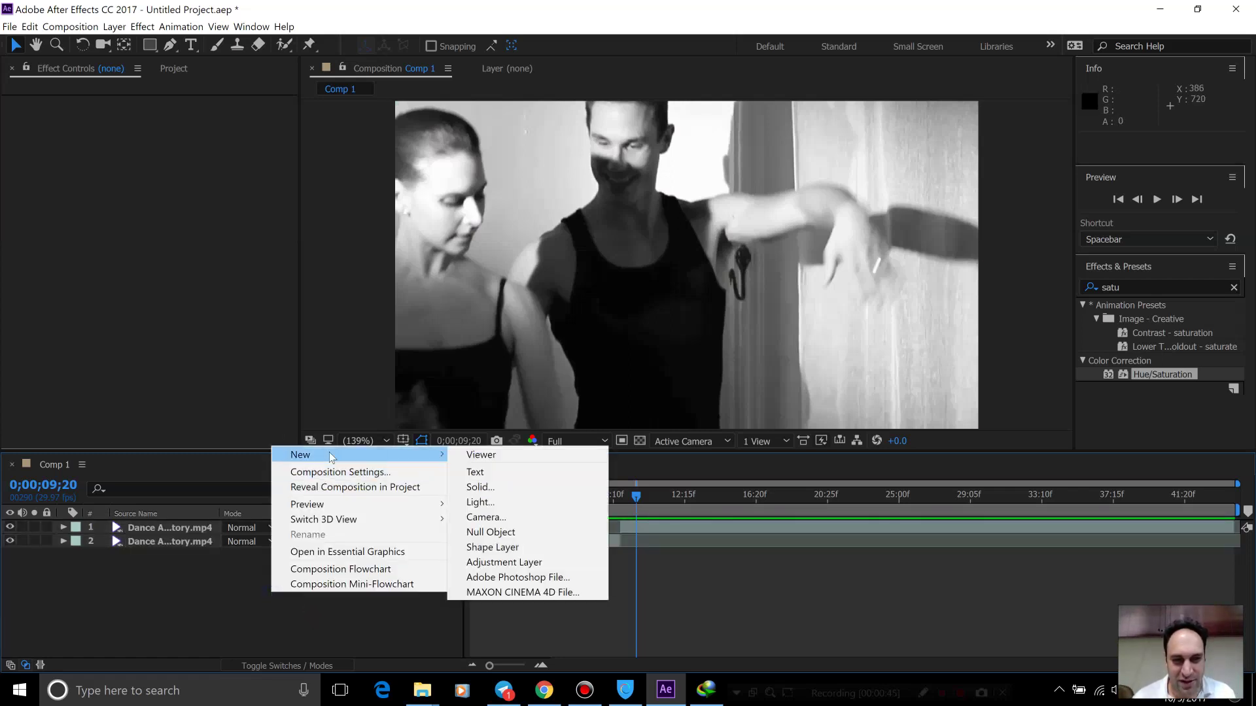
{"action": "left_click", "coordinate": [518, 496]}
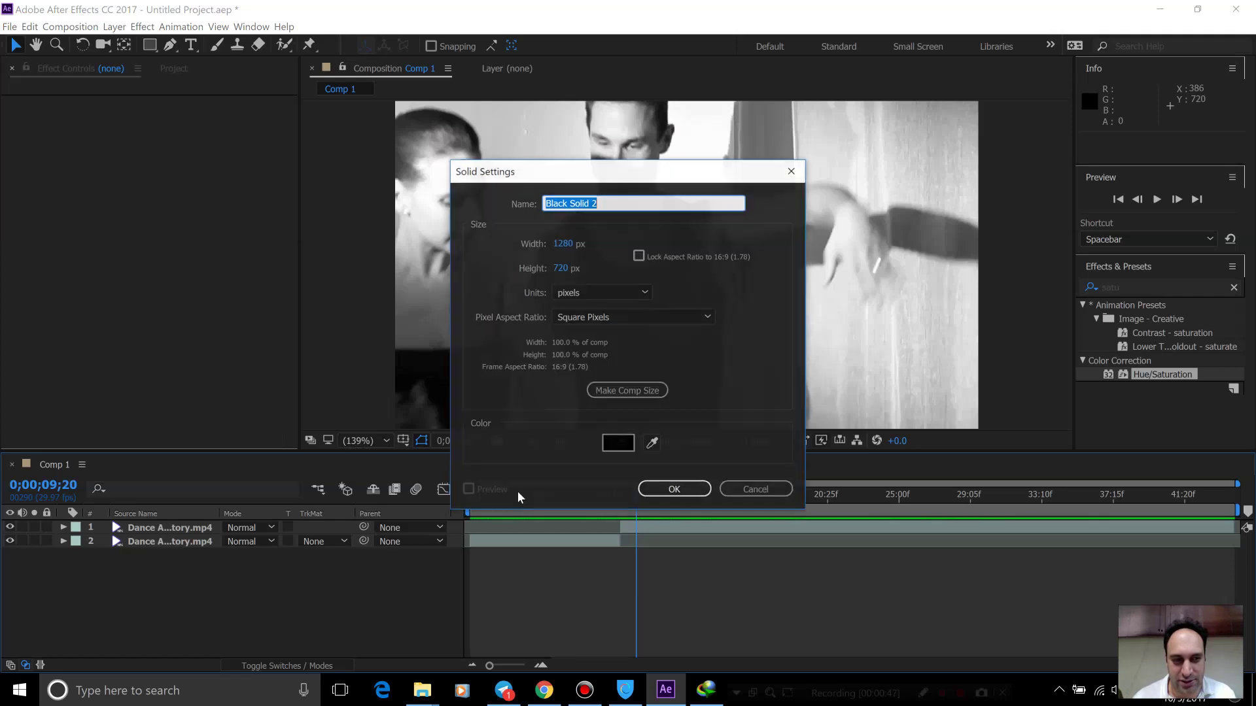
{"action": "left_click", "coordinate": [675, 491]}
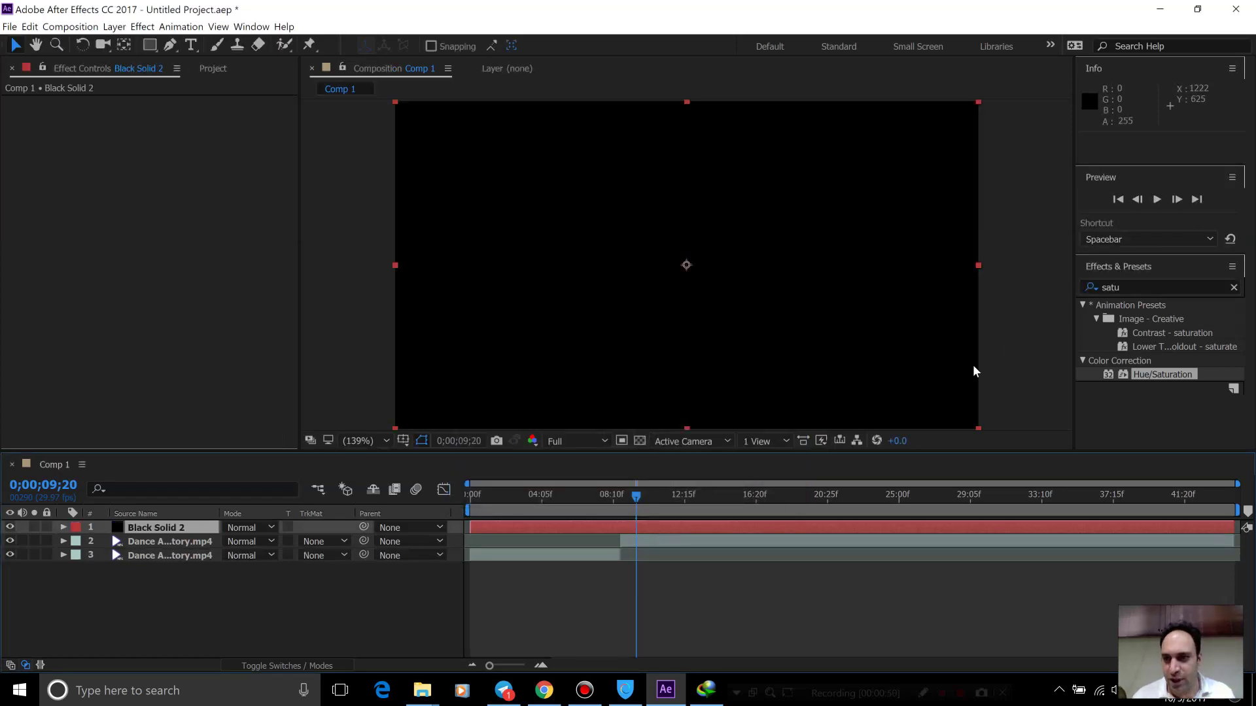
Find the Fractal Noise effect by searching for "fract" and apply it to the black solid
{"action": "left_click", "coordinate": [1141, 285]}
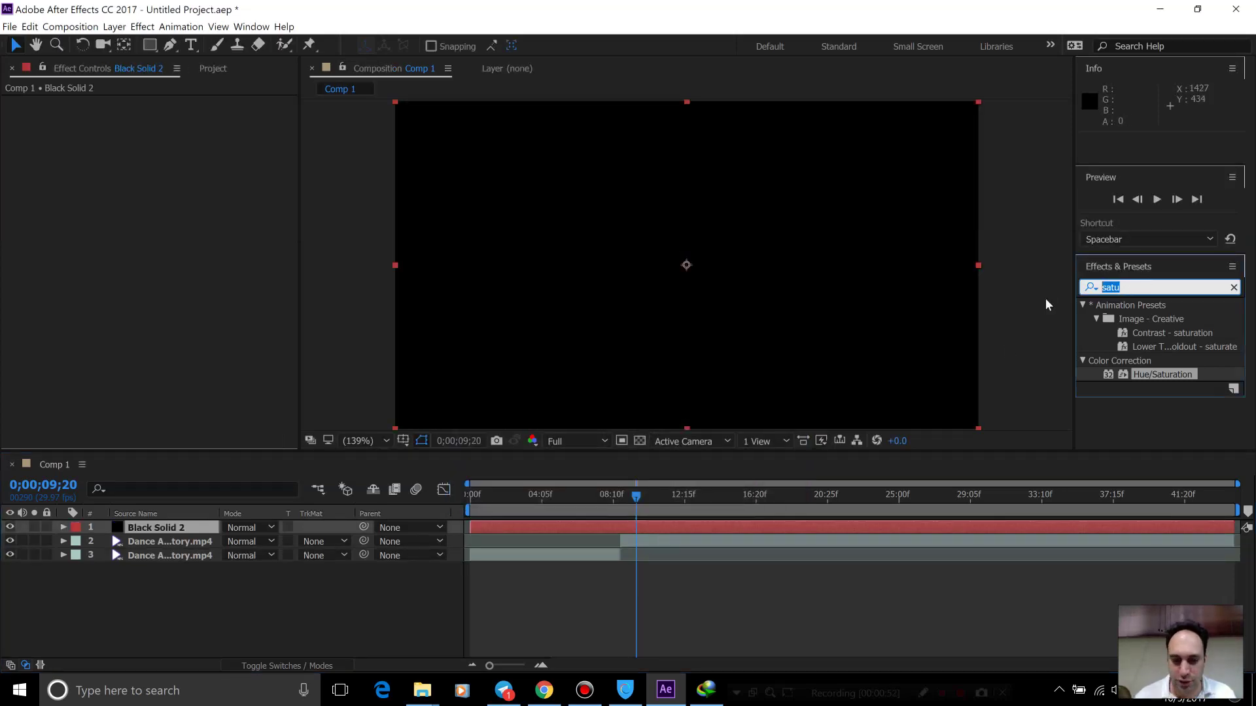
{"action": "type", "text": "fract"}
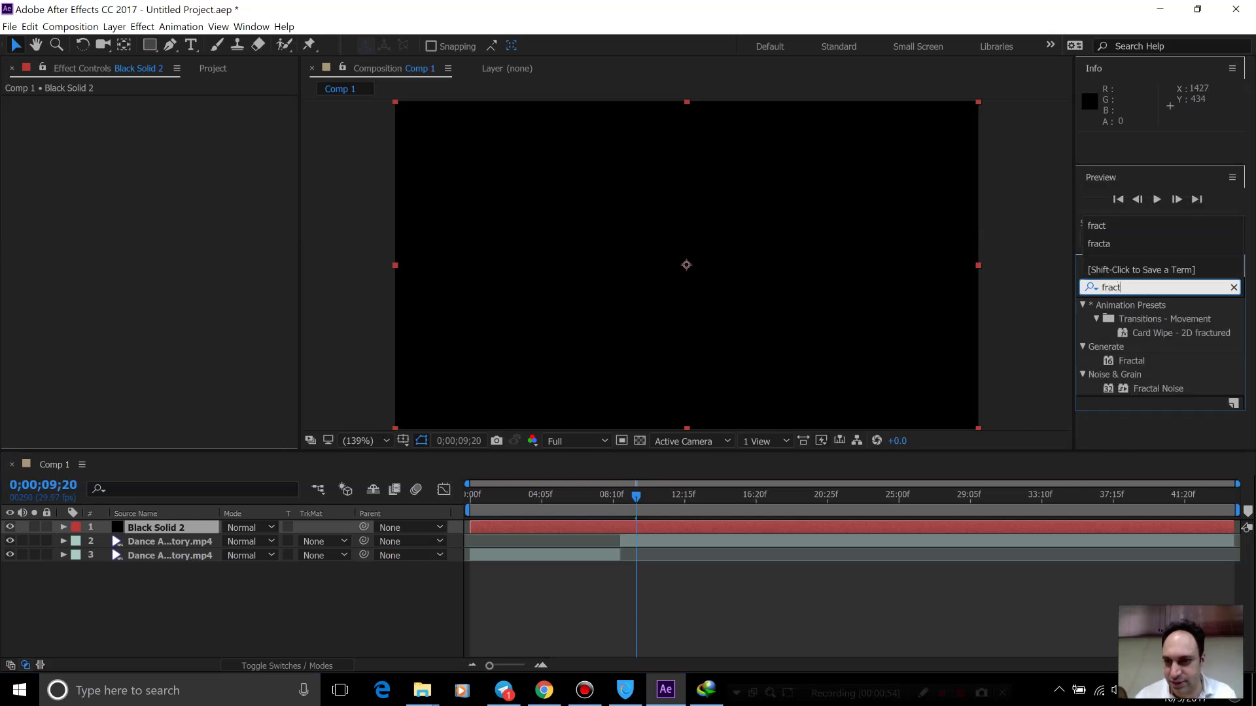
{"action": "left_click_drag", "start_coordinate": [1180, 387], "coordinate": [585, 327]}
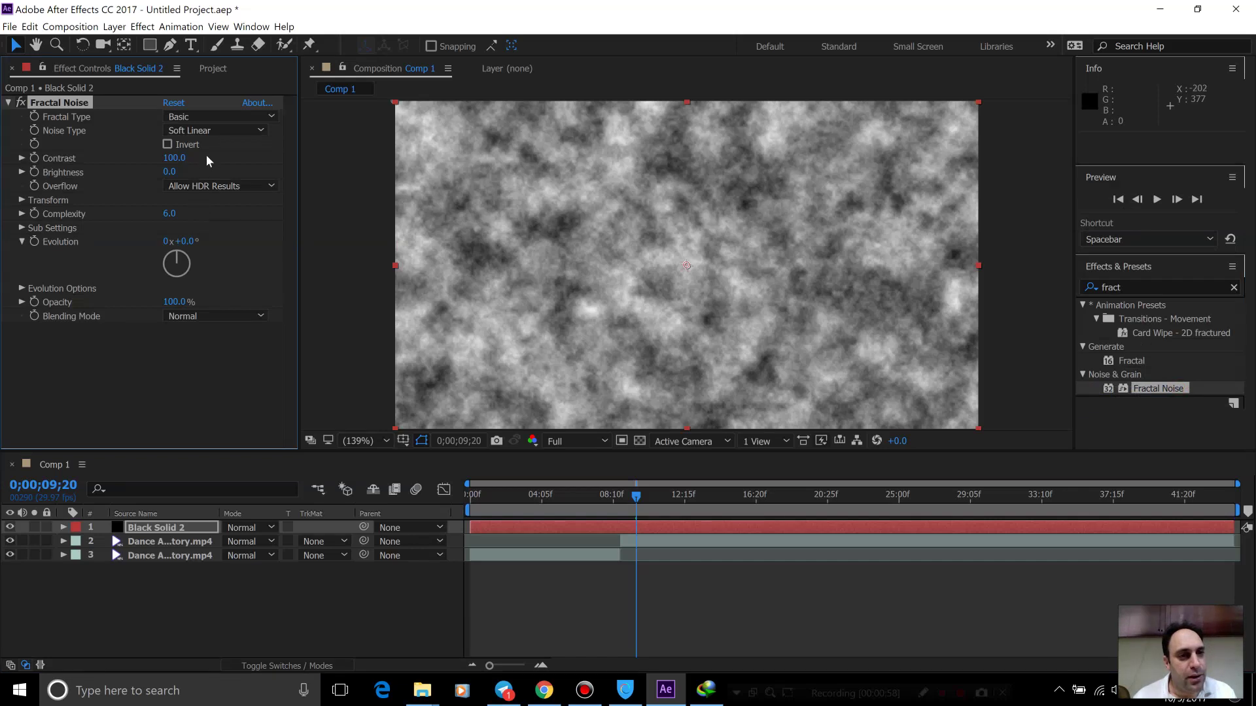
Set the Fractal Noise to noise type Spline and fractal type Dynamic Progressive
{"action": "left_click", "coordinate": [214, 129]}
{"action": "left_click", "coordinate": [206, 193]}
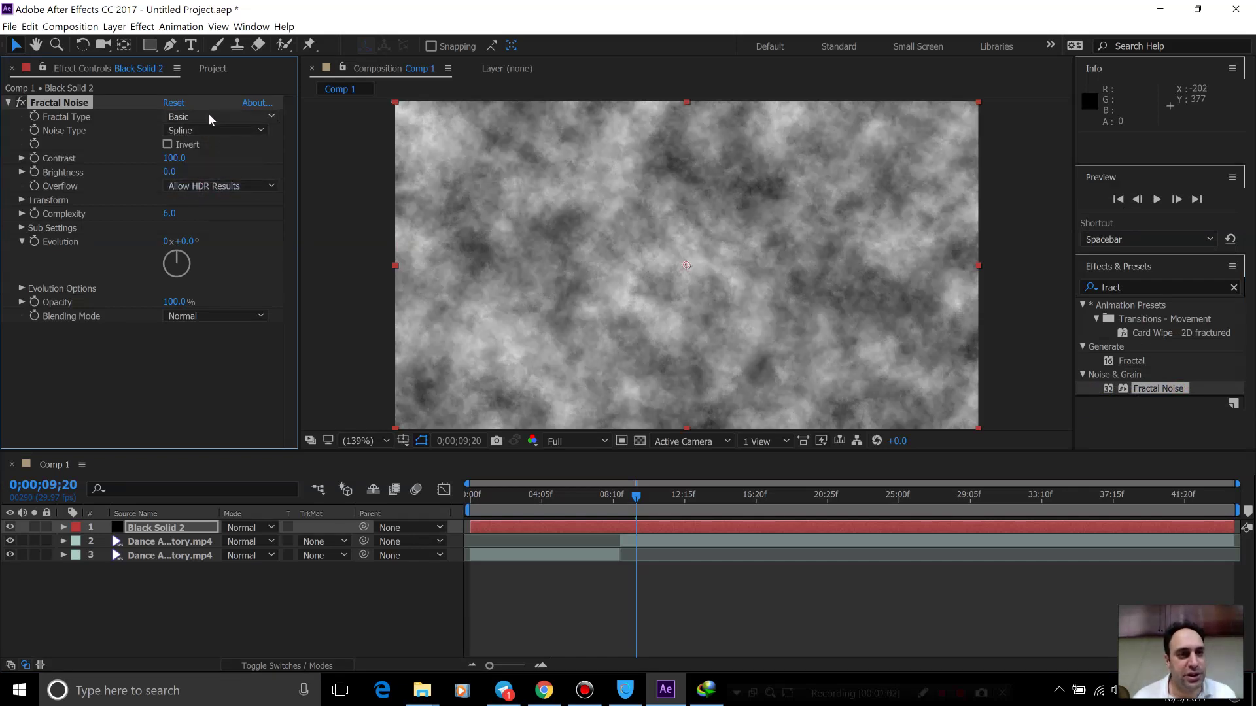
{"action": "left_click", "coordinate": [209, 115]}
{"action": "left_click", "coordinate": [227, 211]}
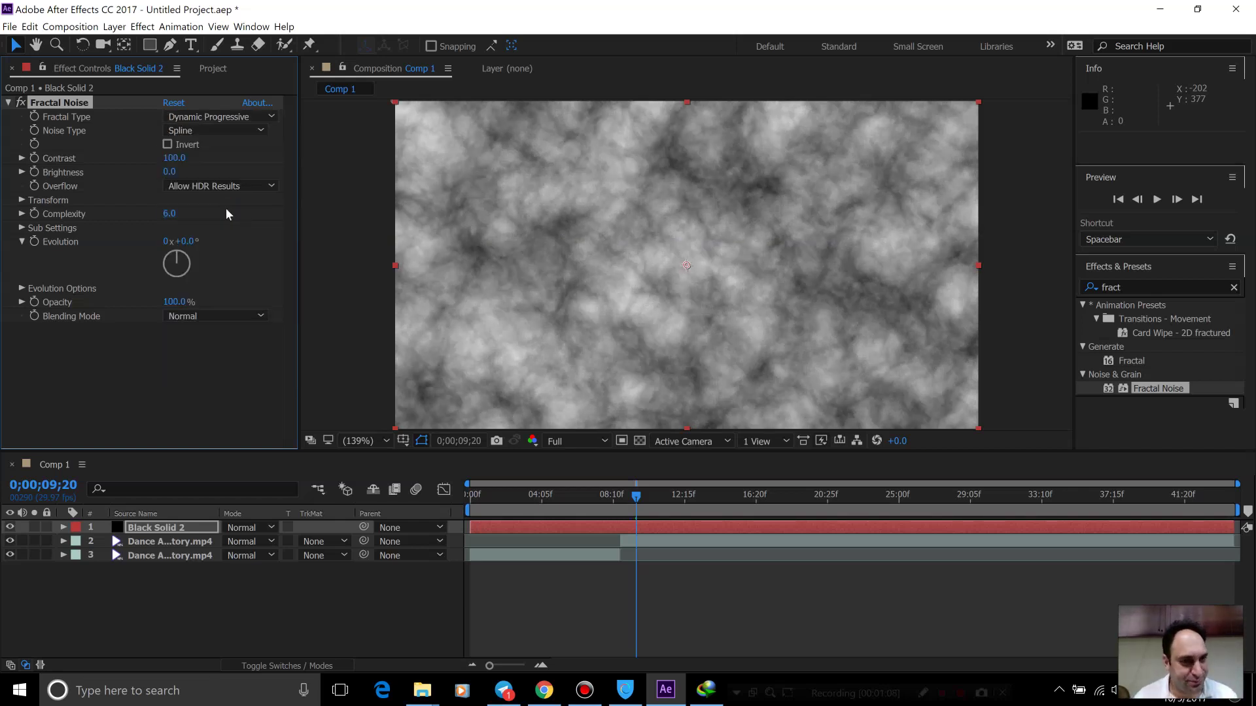
Reduce the Fractal Noise complexity to 1
{"action": "left_click", "coordinate": [168, 210]}
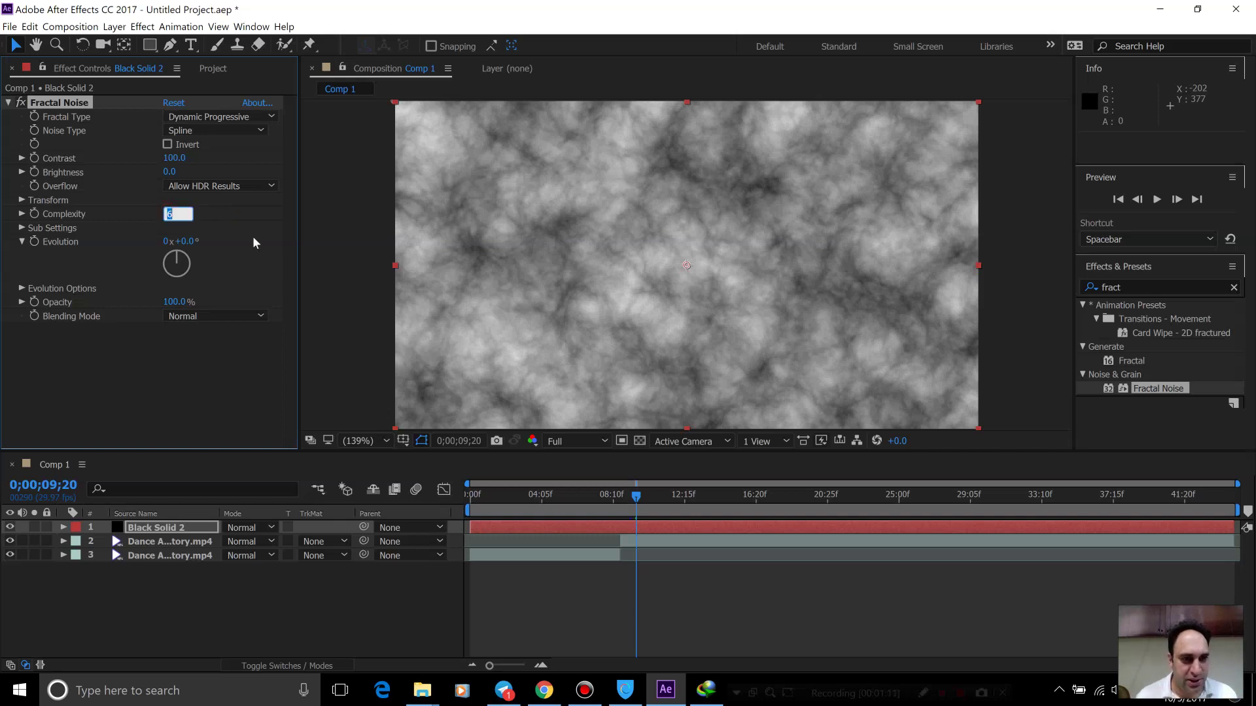
{"action": "type", "text": "1"}
{"action": "key", "text": "Return"}
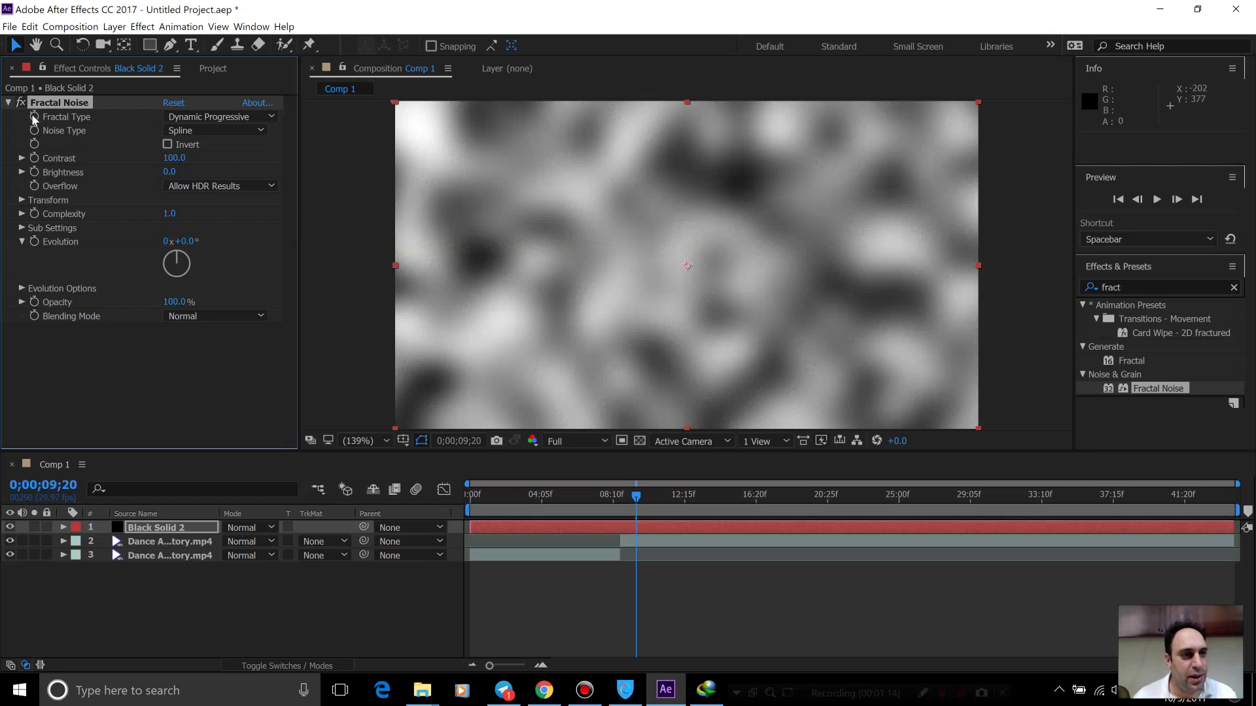
Tune the Fractal Noise into large soft blobs on black, with scale 384, contrast 310 and brightness -80
{"action": "left_click", "coordinate": [23, 200]}
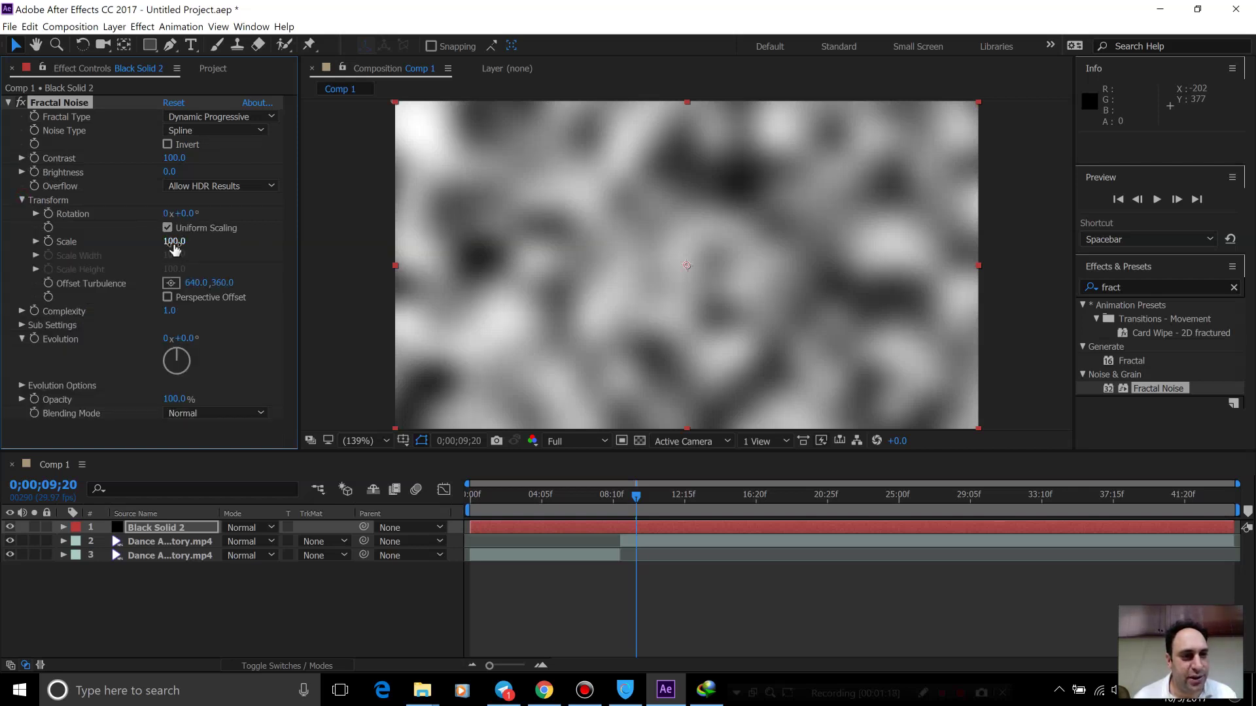
{"action": "left_click_drag", "start_coordinate": [190, 243], "coordinate": [311, 241]}
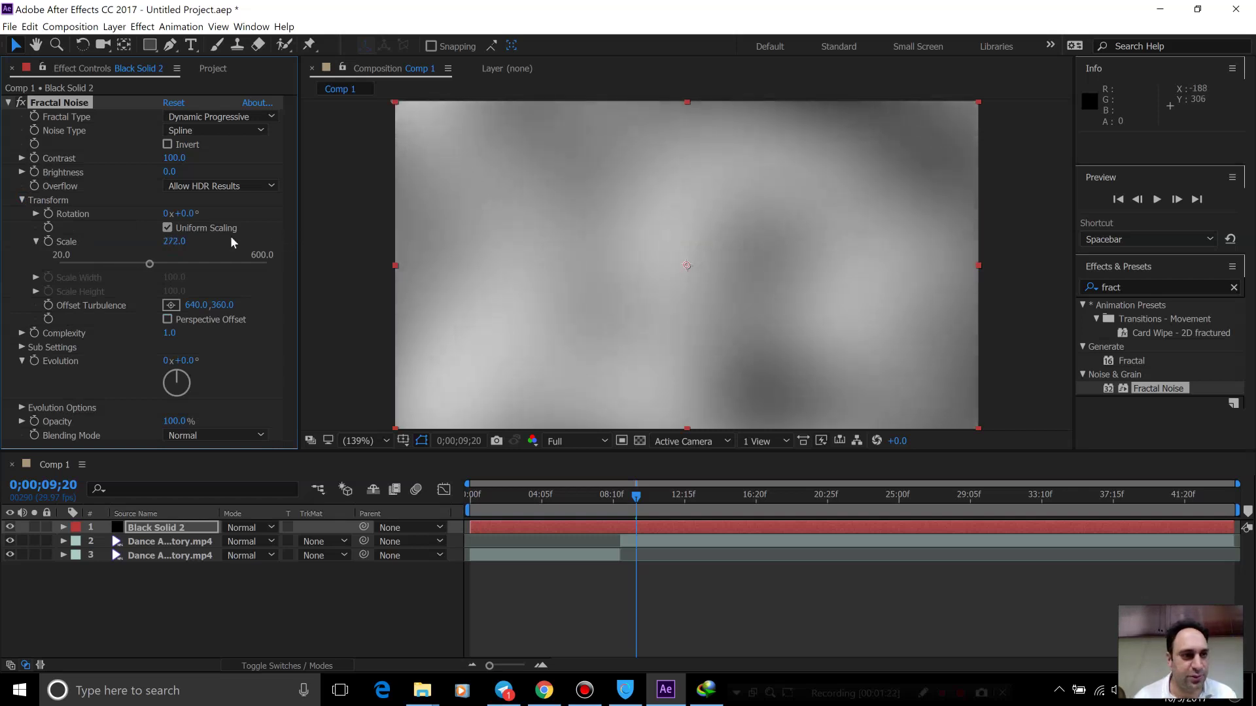
{"action": "left_click_drag", "start_coordinate": [203, 160], "coordinate": [251, 164]}
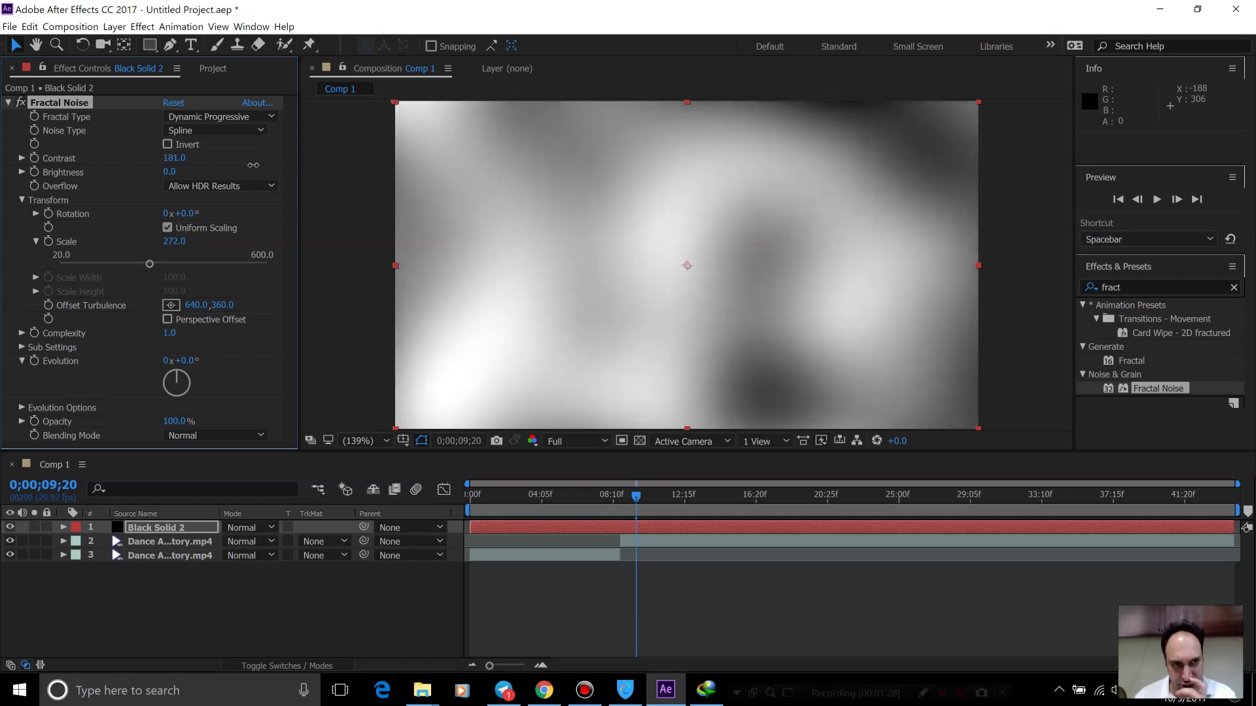
{"action": "left_click_drag", "start_coordinate": [170, 171], "coordinate": [145, 183]}
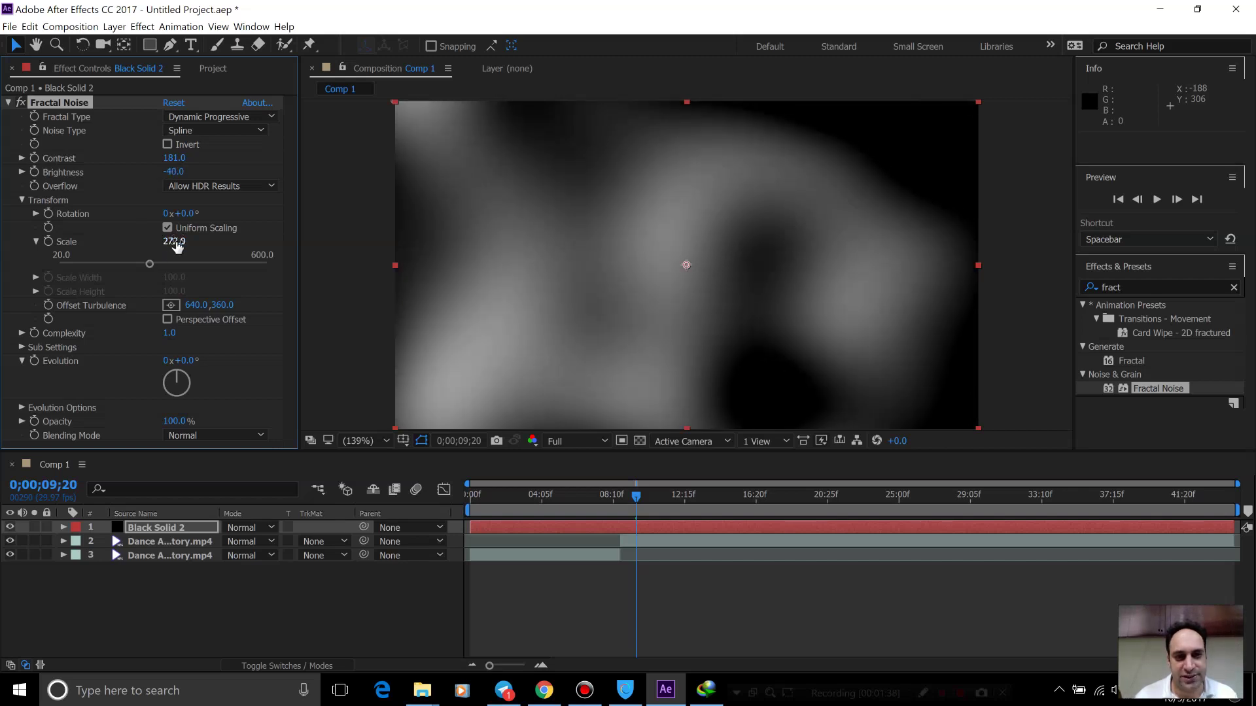
{"action": "left_click_drag", "start_coordinate": [193, 242], "coordinate": [254, 235]}
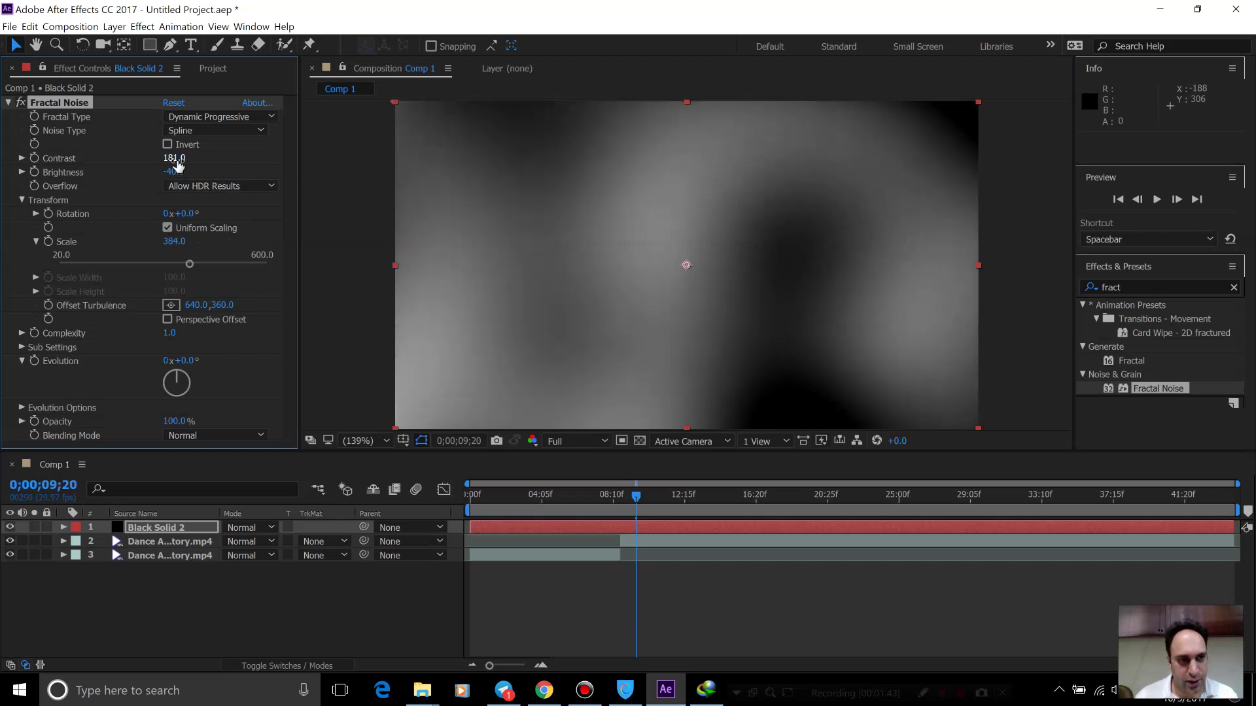
{"action": "left_click_drag", "start_coordinate": [121, 179], "coordinate": [284, 165]}
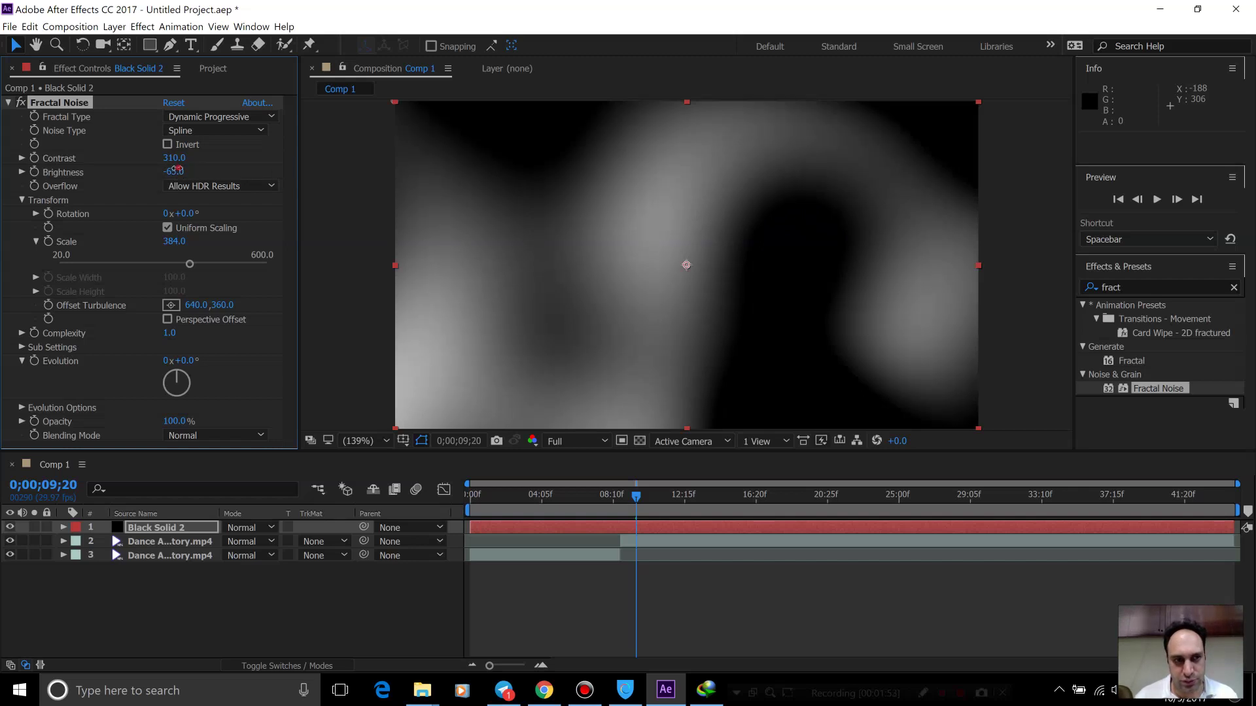
{"action": "mouse_move", "coordinate": [175, 169]}
{"action": "left_mouse_down"}
{"action": "mouse_move", "coordinate": [151, 176]}
{"action": "mouse_move", "coordinate": [170, 177]}
{"action": "left_mouse_up"}
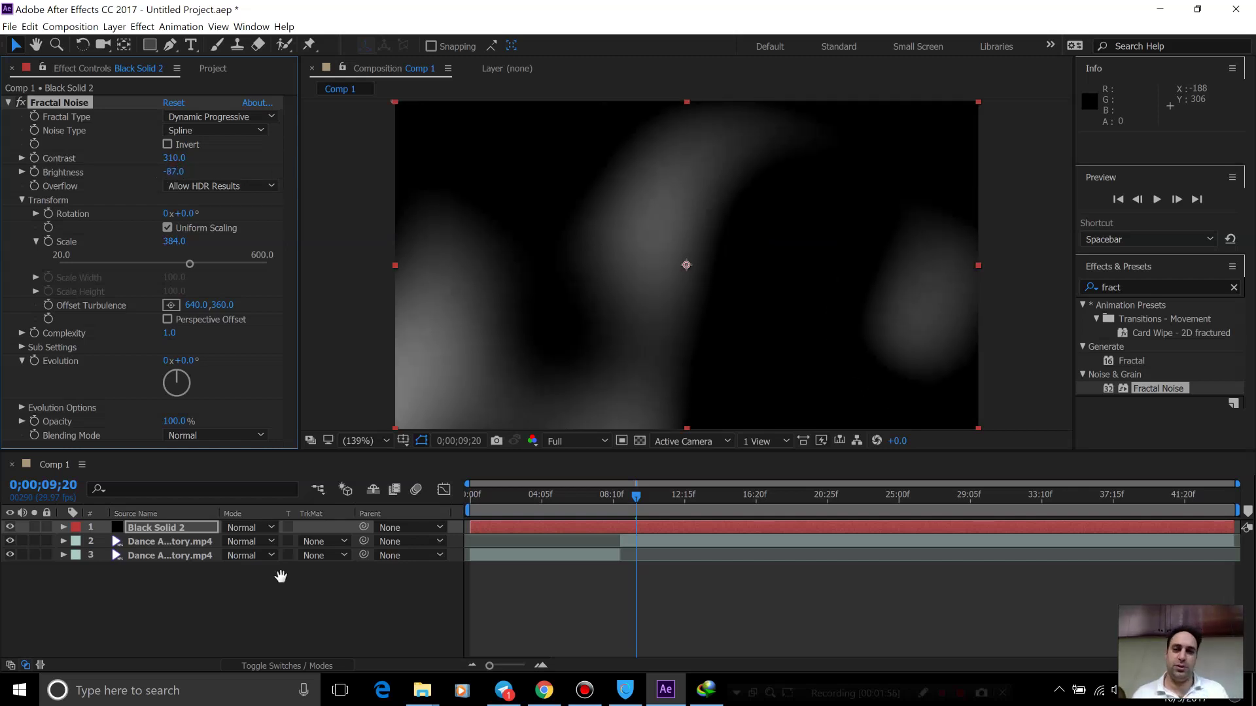
{"action": "key", "text": "space"}
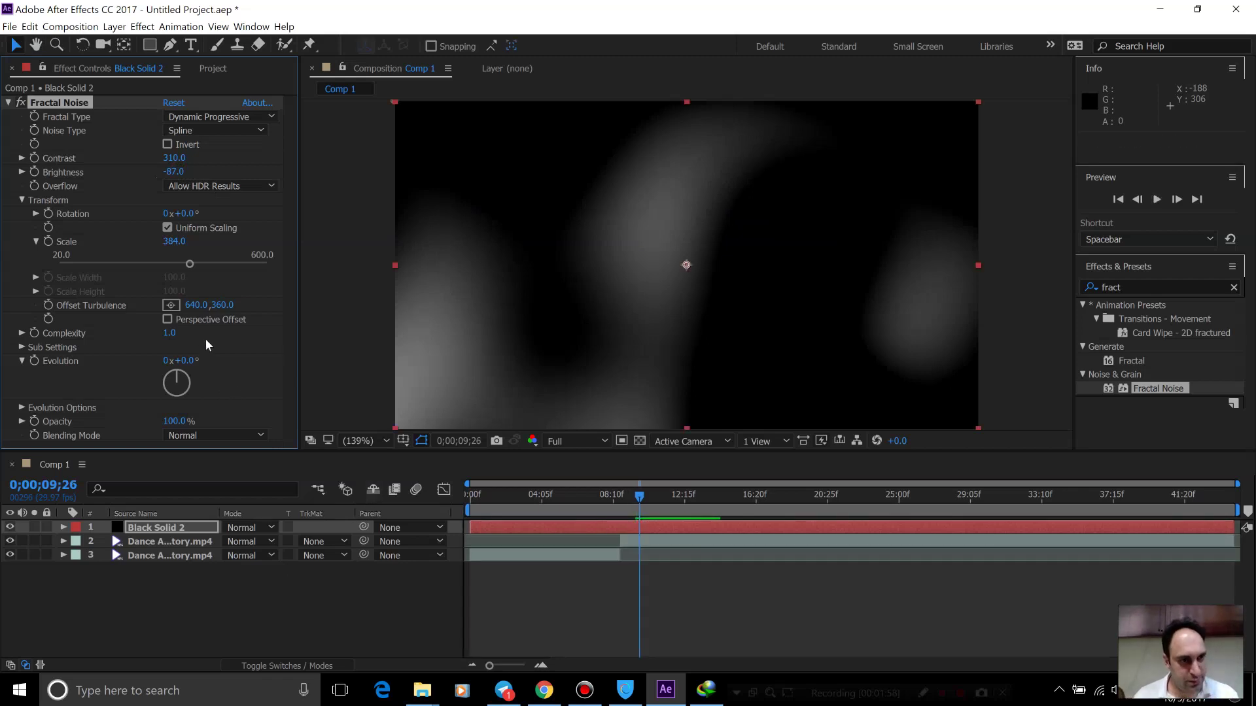
{"action": "left_click_drag", "start_coordinate": [182, 171], "coordinate": [183, 173]}
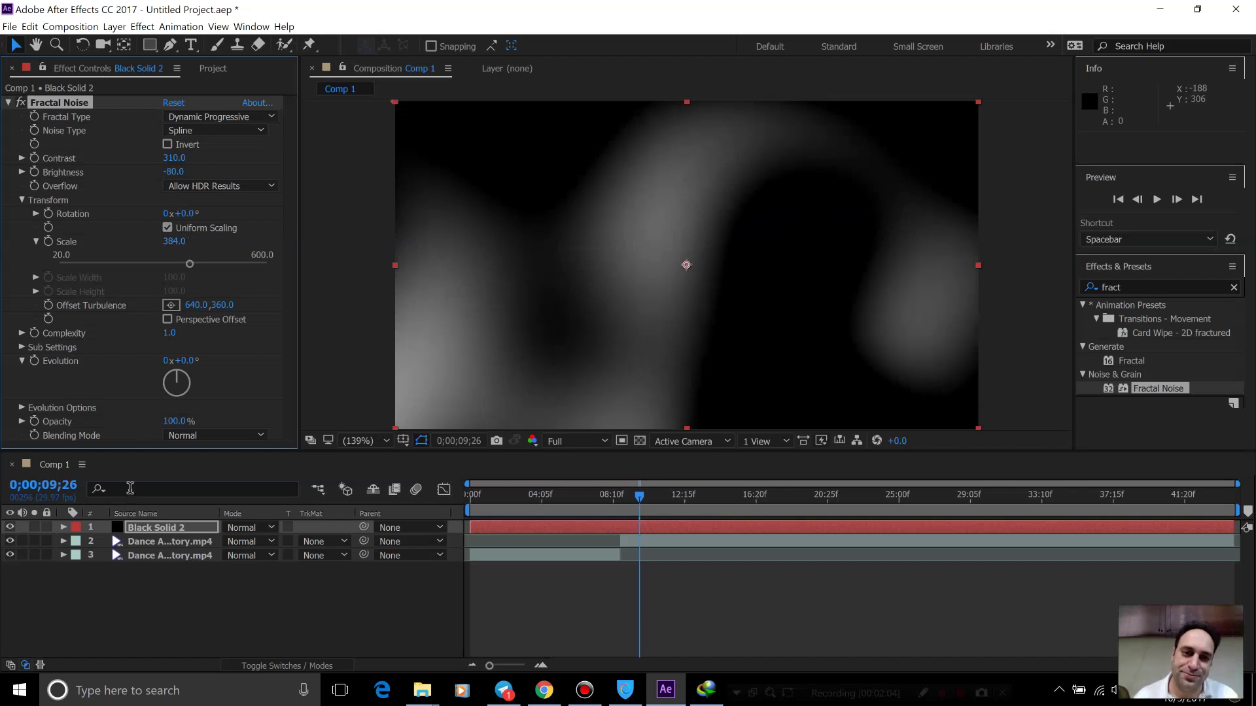
Animate the noise Evolution from 0° at 0;00;00;00 to 360° at 0;00;44;17
{"action": "left_click_drag", "start_coordinate": [516, 496], "coordinate": [394, 505]}
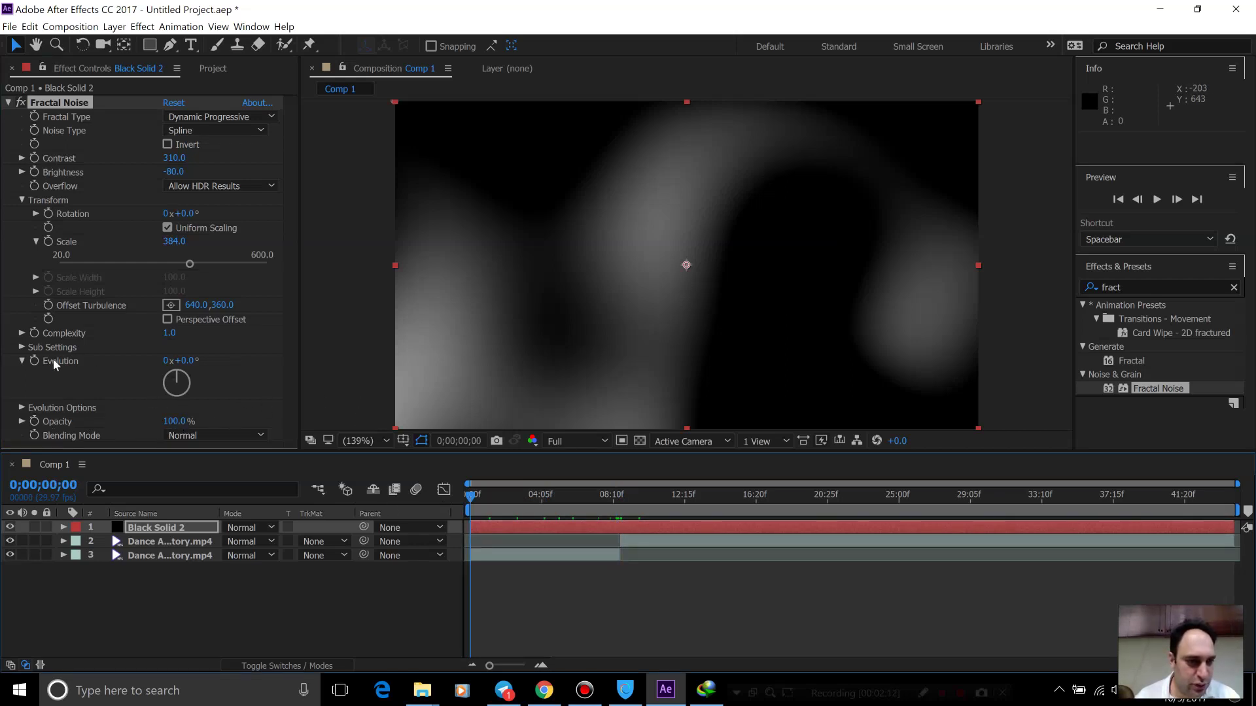
{"action": "left_click", "coordinate": [35, 361]}
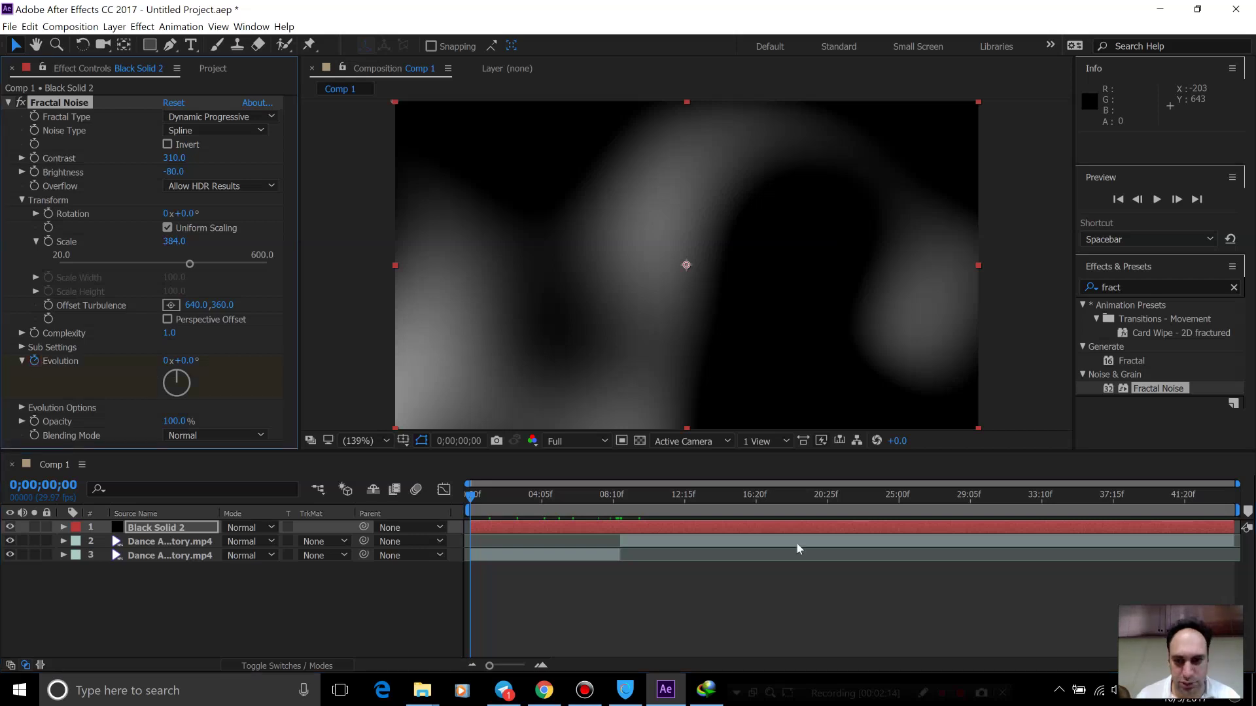
{"action": "left_click_drag", "start_coordinate": [1189, 497], "coordinate": [1239, 497]}
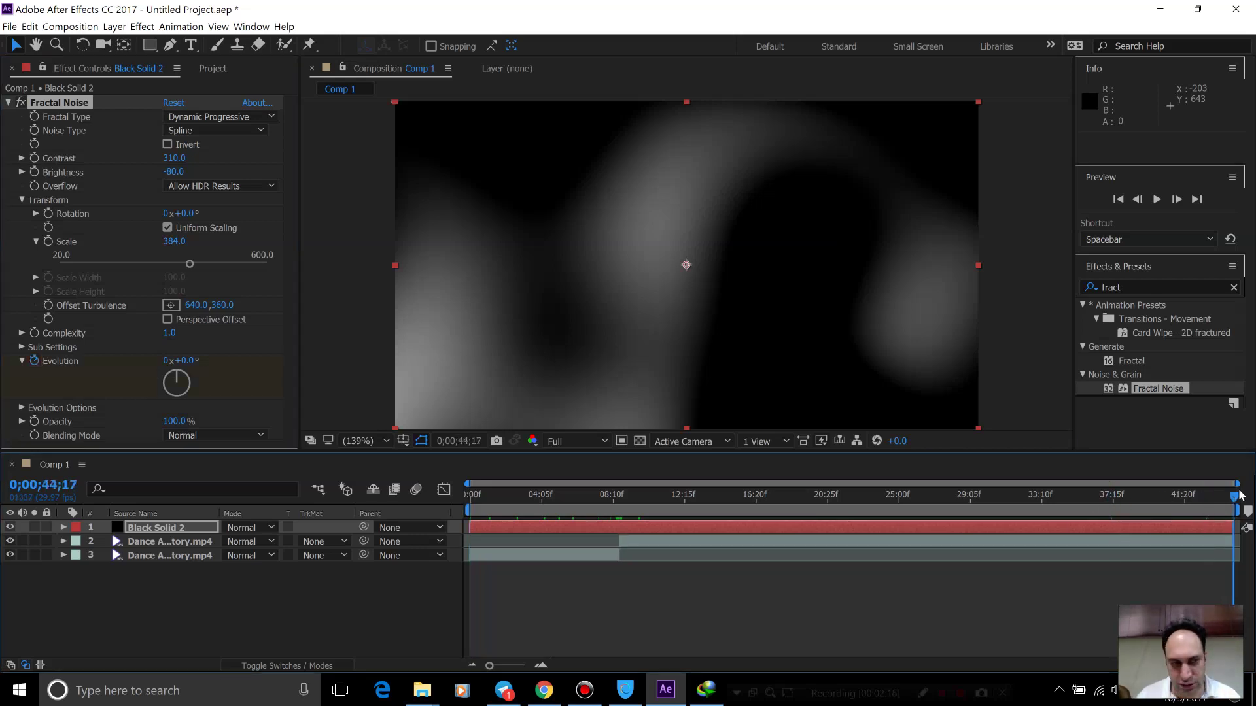
{"action": "left_click", "coordinate": [188, 360]}
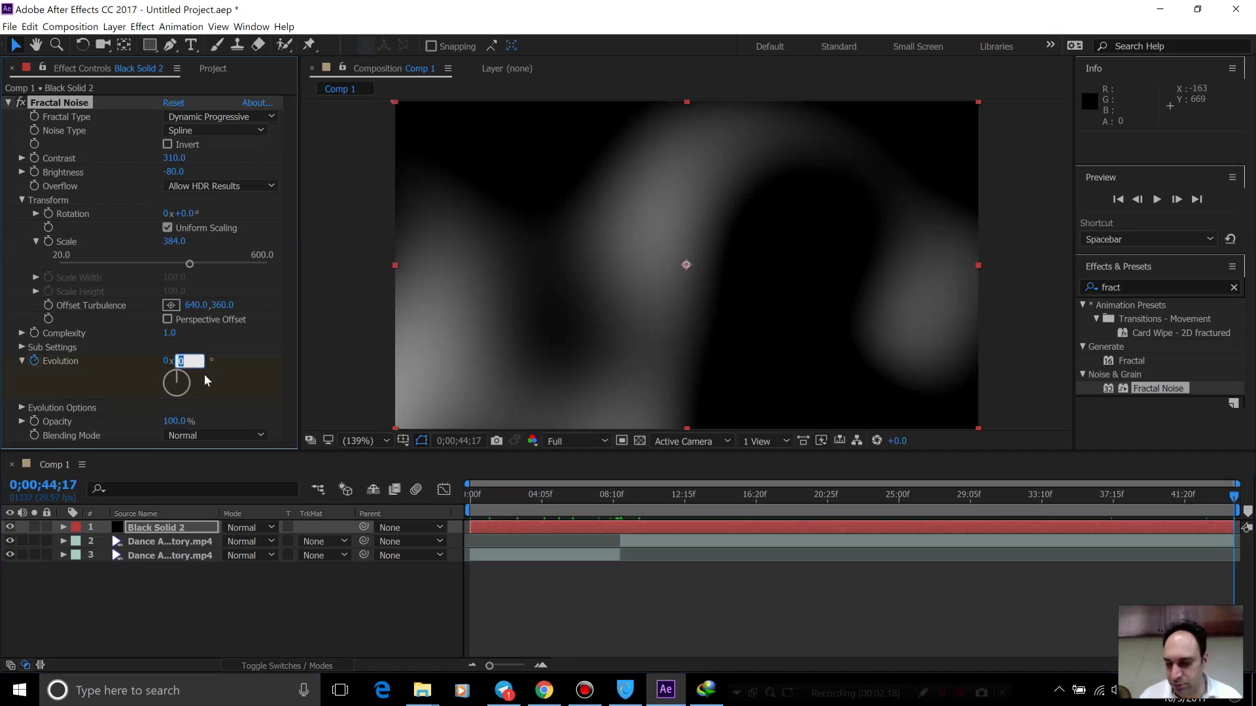
{"action": "type", "text": "360"}
{"action": "key", "text": "Return"}
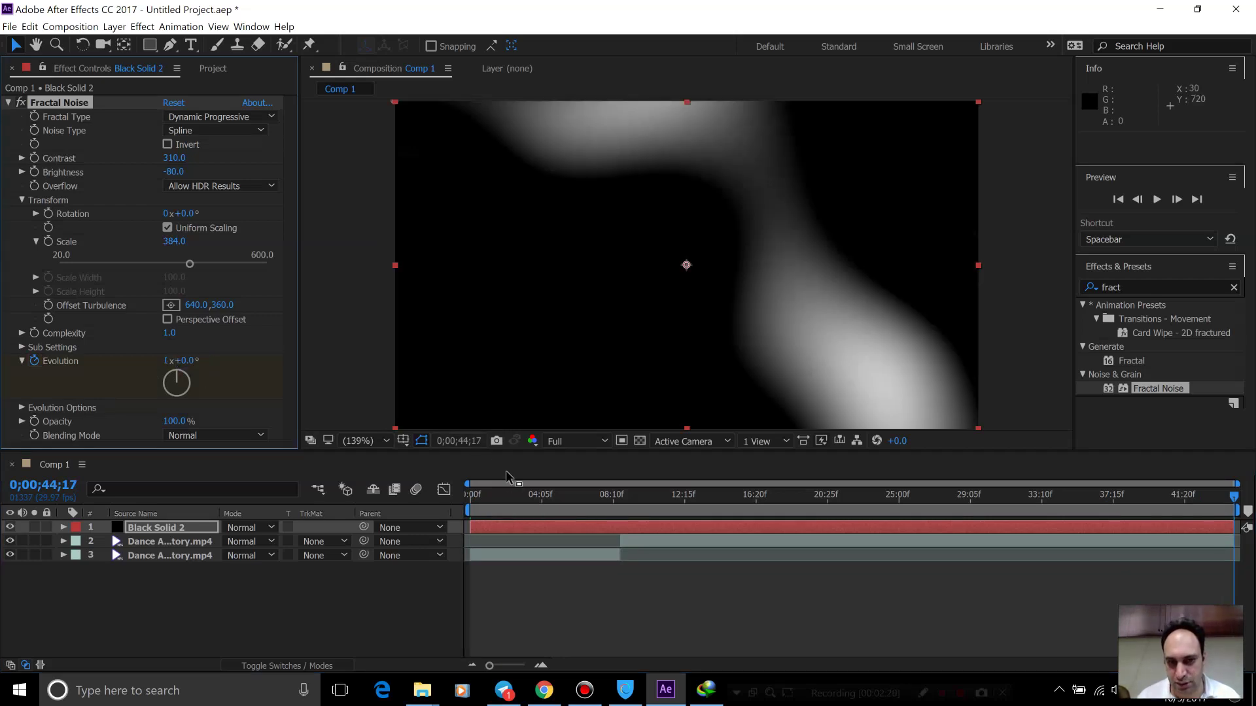
Preview the noise animation from 0;00;02;04 to judge its speed
{"action": "left_click", "coordinate": [507, 499]}
{"action": "key", "text": "space"}
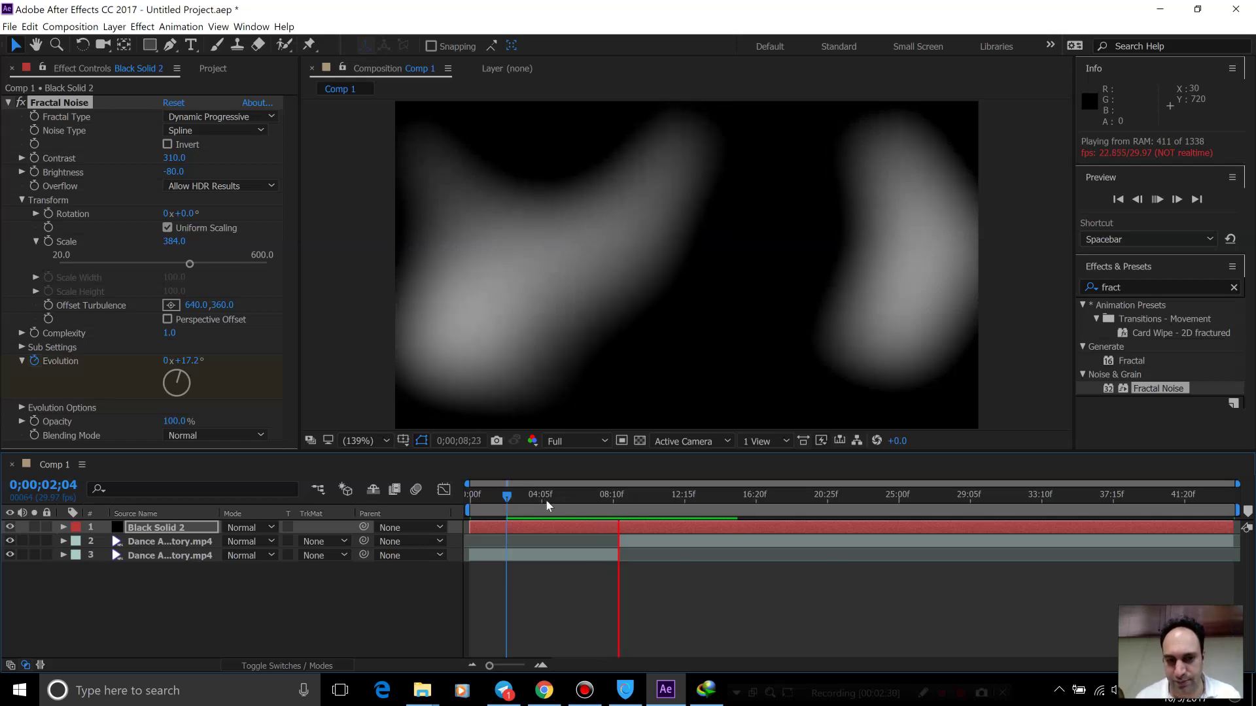
{"action": "key", "text": "space"}
Set the Evolution keyframe at 0;00;44;17 to 60 revolutions
{"action": "left_click_drag", "start_coordinate": [1211, 497], "coordinate": [1233, 497]}
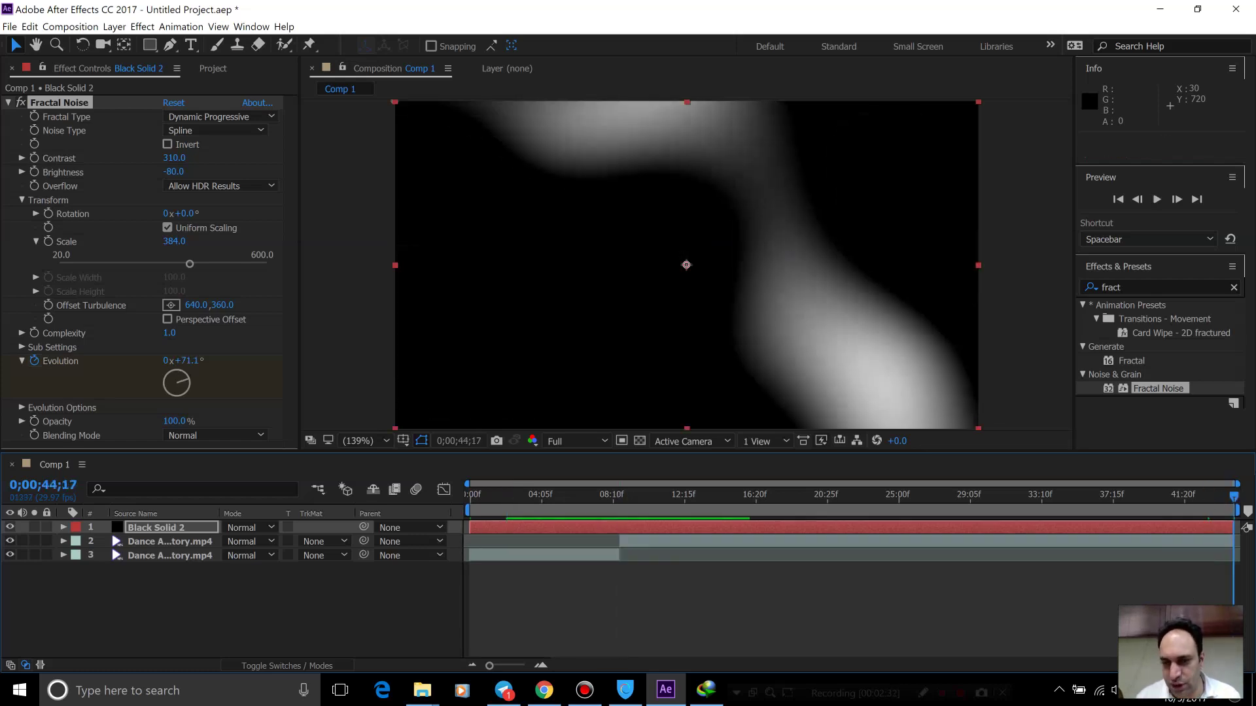
{"action": "left_click", "coordinate": [165, 362]}
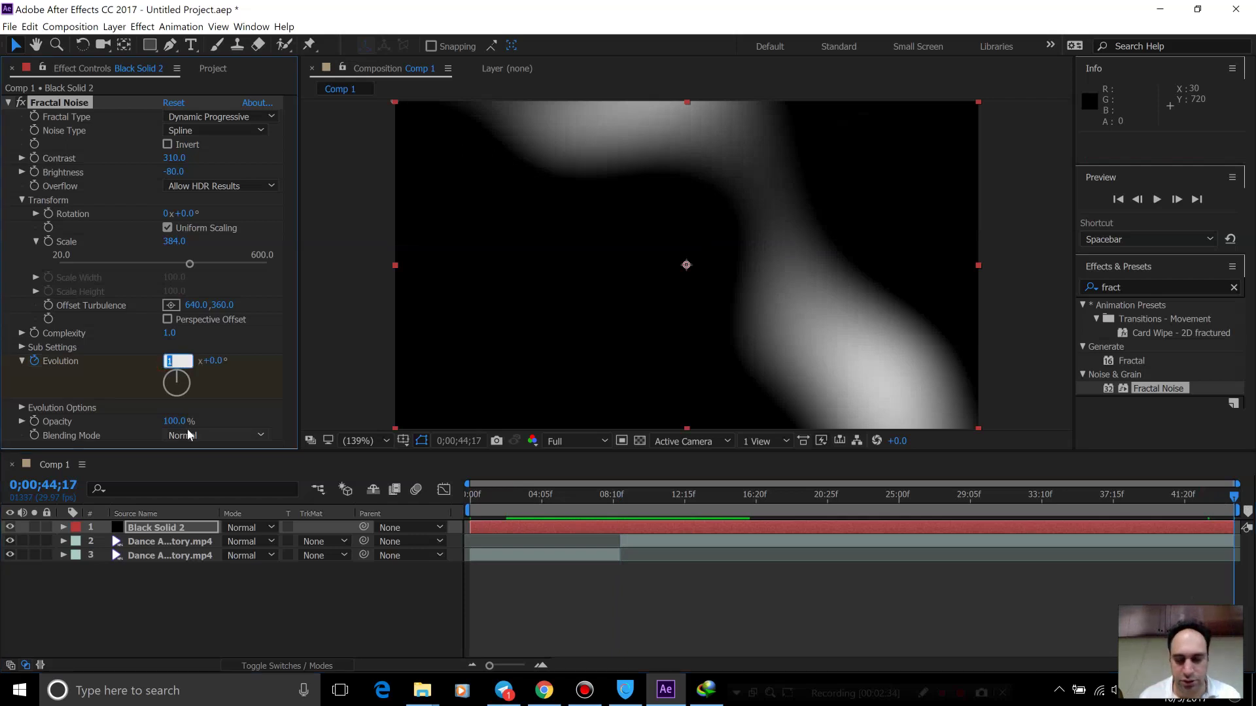
{"action": "key", "text": "Return"}
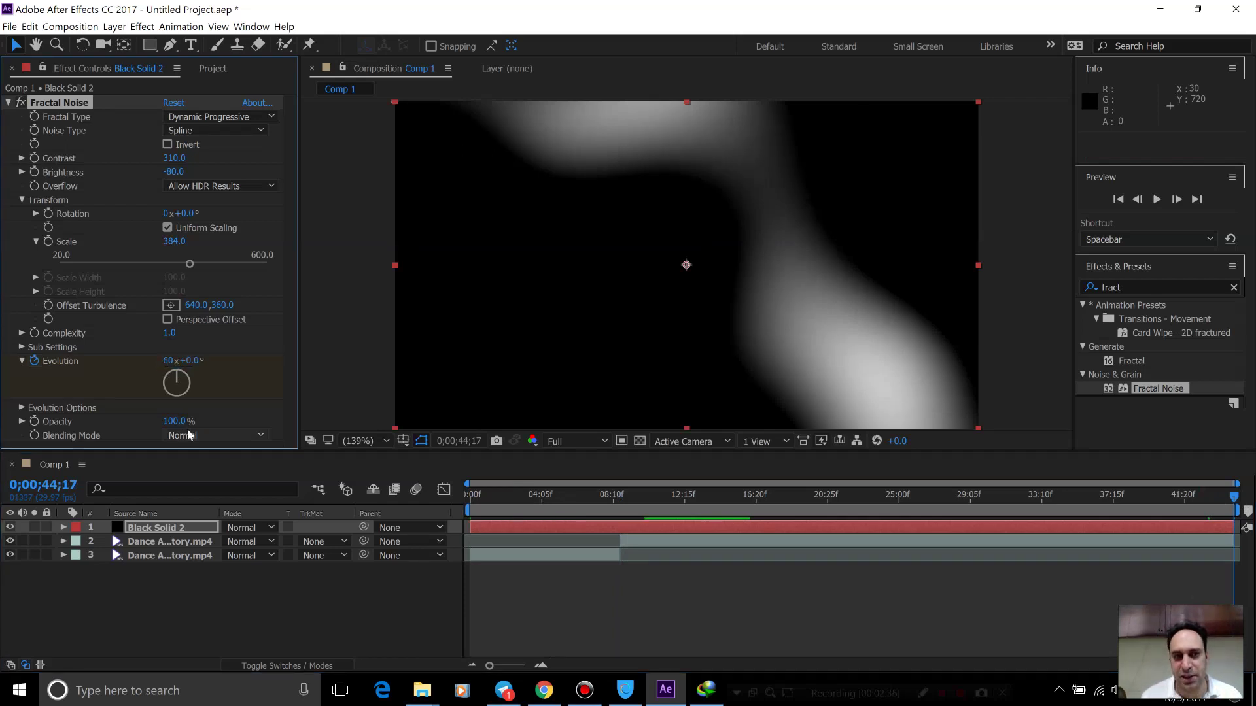
Preview the faster noise animation from the start of the composition
{"action": "left_click", "coordinate": [491, 496]}
{"action": "key", "text": "space"}
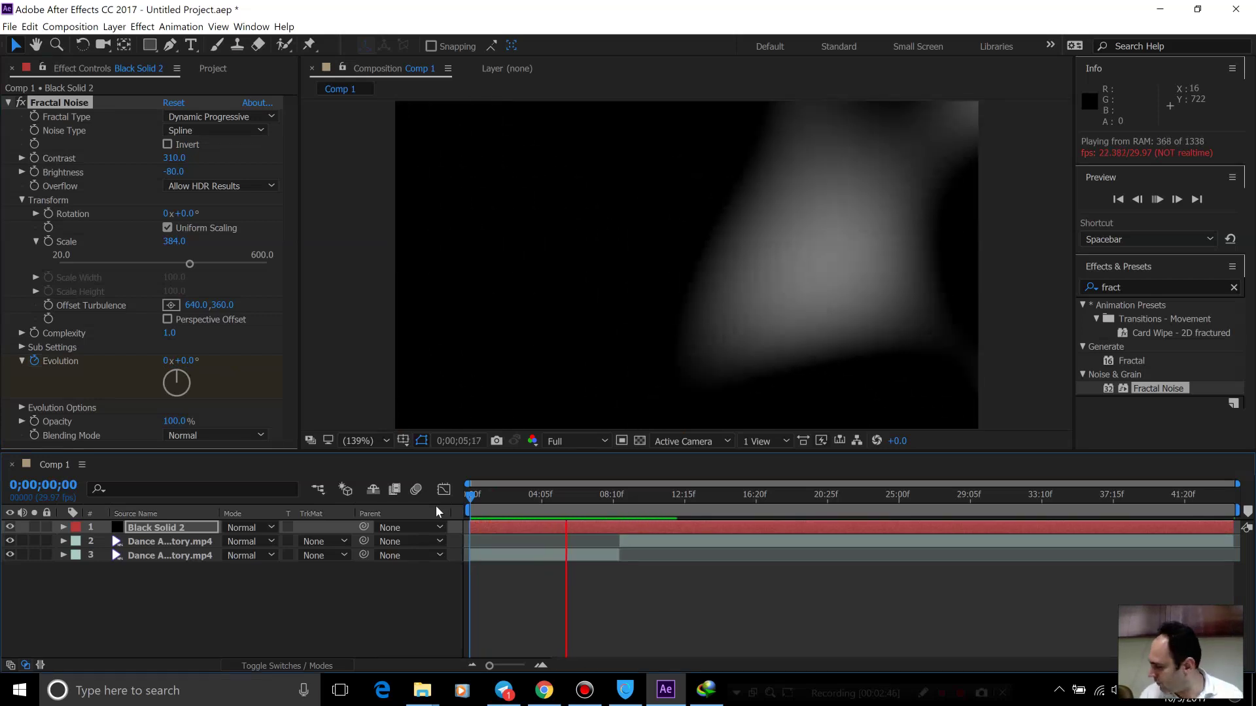
{"action": "key", "text": "space"}
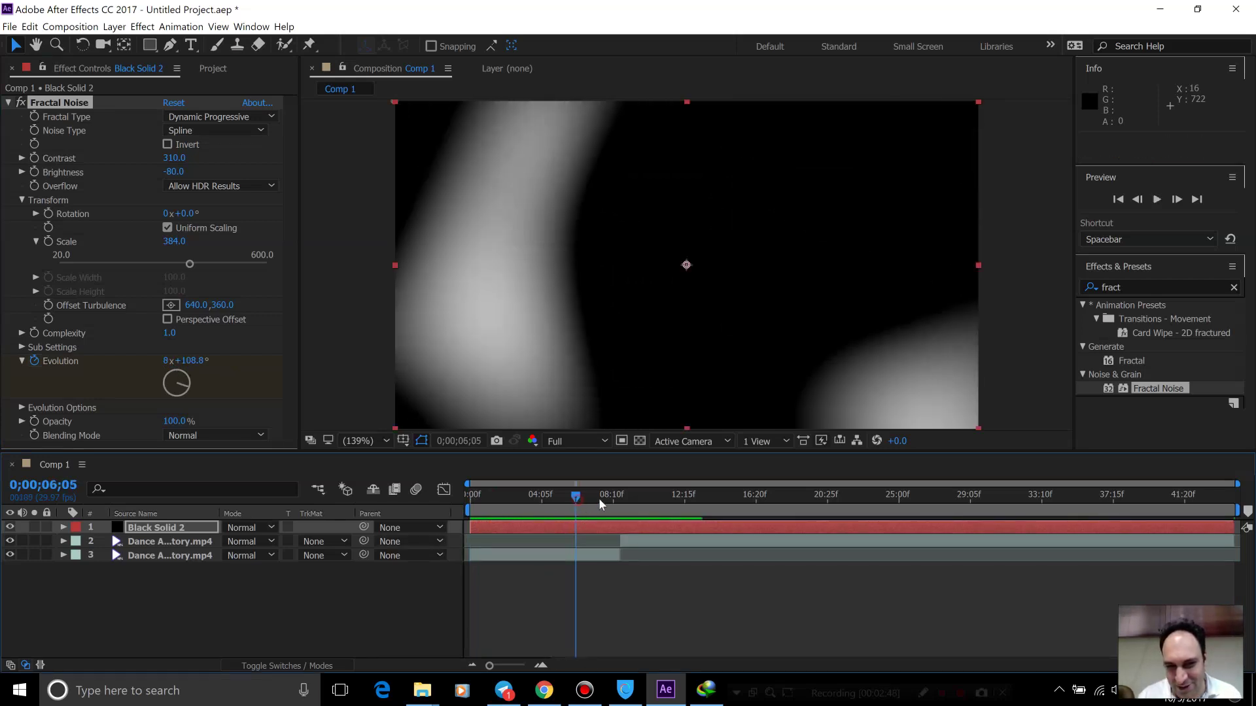
Place the playhead at 0;00;07;24, 30 frames before the cut between the two dance clips
{"action": "left_click_drag", "start_coordinate": [599, 497], "coordinate": [629, 500]}
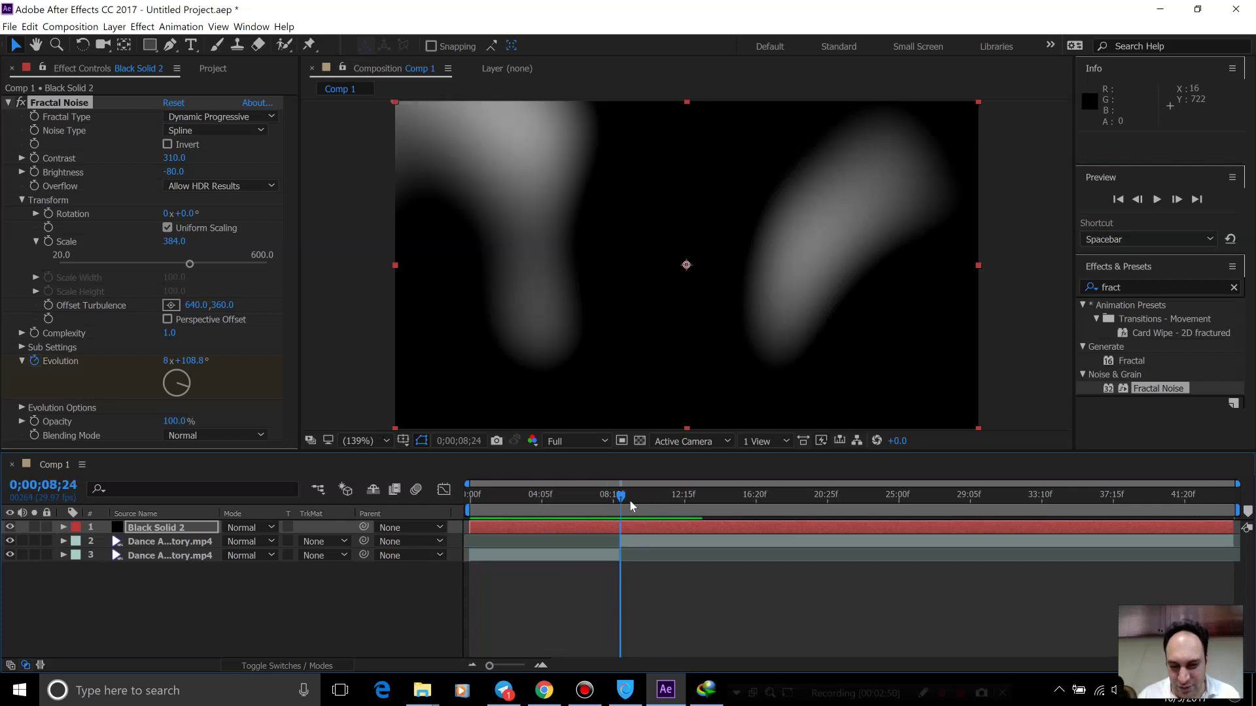
{"action": "key", "text": "shift+Page_Up"}
{"action": "key", "text": "shift+Page_Up"}
{"action": "key", "text": "shift+Page_Up"}
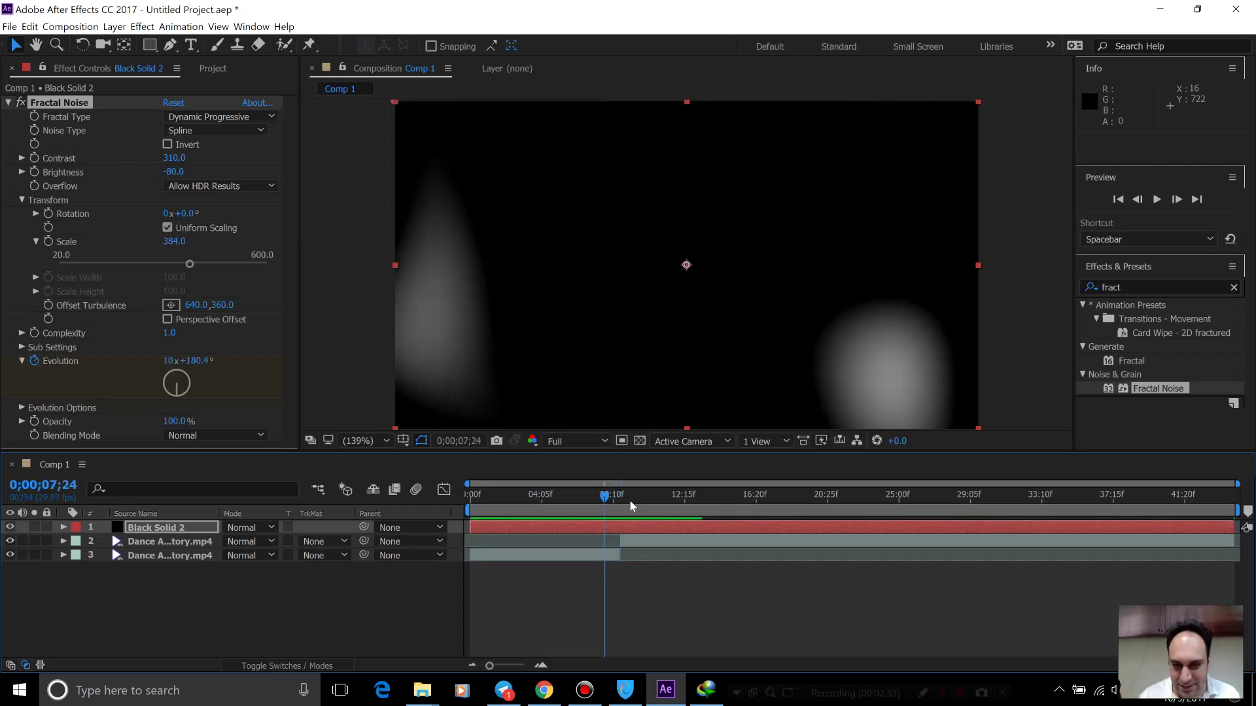
Trim the black solid to run from 0;00;07;24 to 0;00;09;23, spanning the cut between the two dance clips
{"action": "key", "text": "alt+bracketleft"}
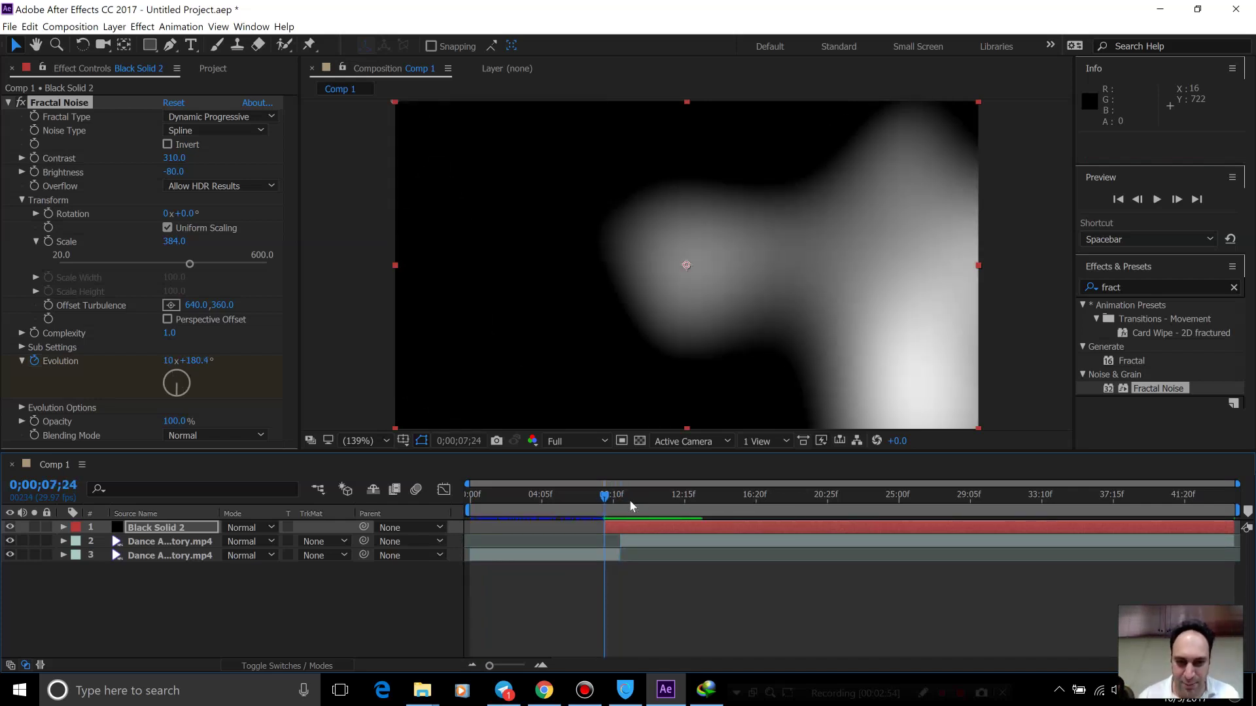
{"action": "left_click", "coordinate": [620, 504]}
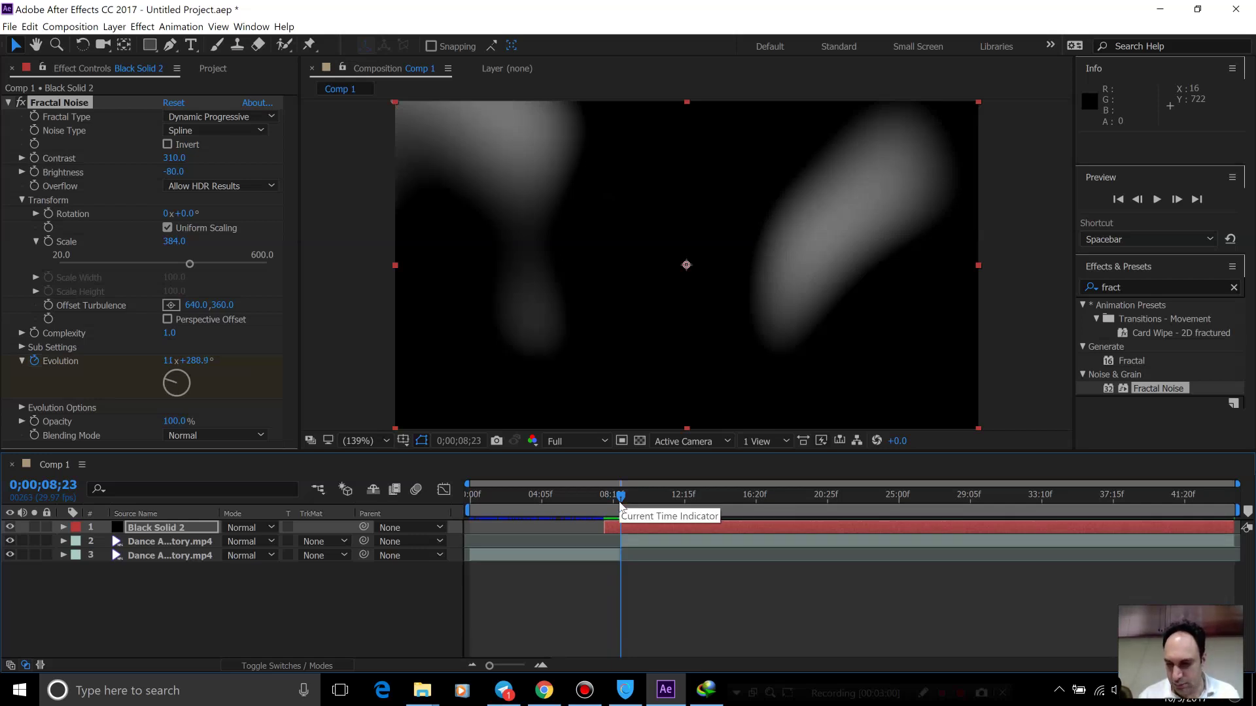
{"action": "key", "text": "space"}
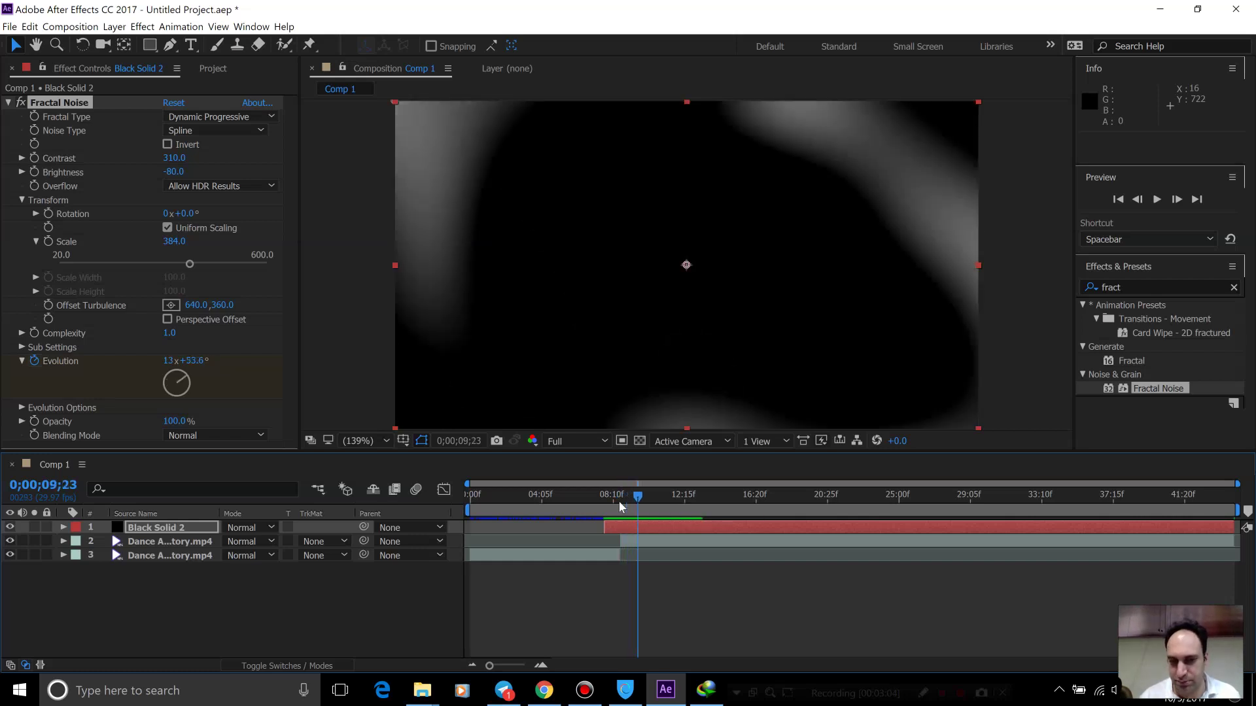
{"action": "key", "text": "alt+bracketright"}
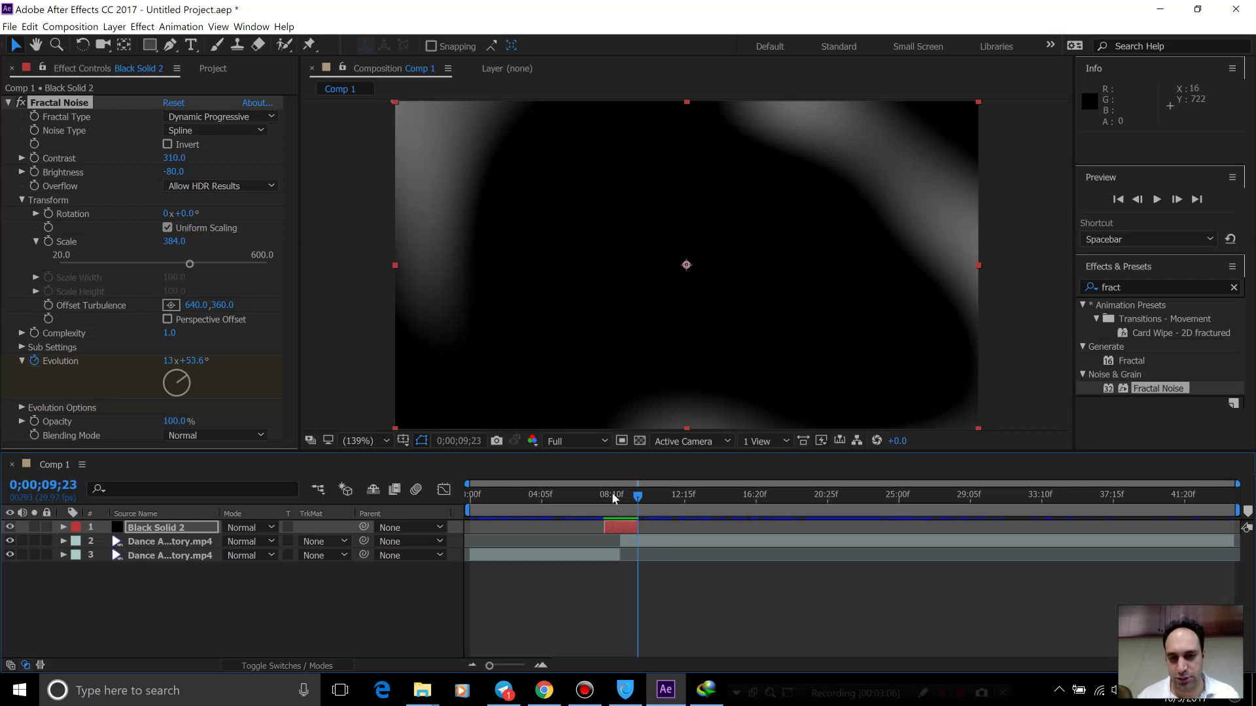
Set the black solid's blending mode to Add, with the playhead at 0;00;08;26 over the transition
{"action": "mouse_move", "coordinate": [603, 499]}
{"action": "left_mouse_down"}
{"action": "mouse_move", "coordinate": [640, 500]}
{"action": "mouse_move", "coordinate": [622, 502]}
{"action": "left_mouse_up"}
{"action": "left_click", "coordinate": [245, 527]}
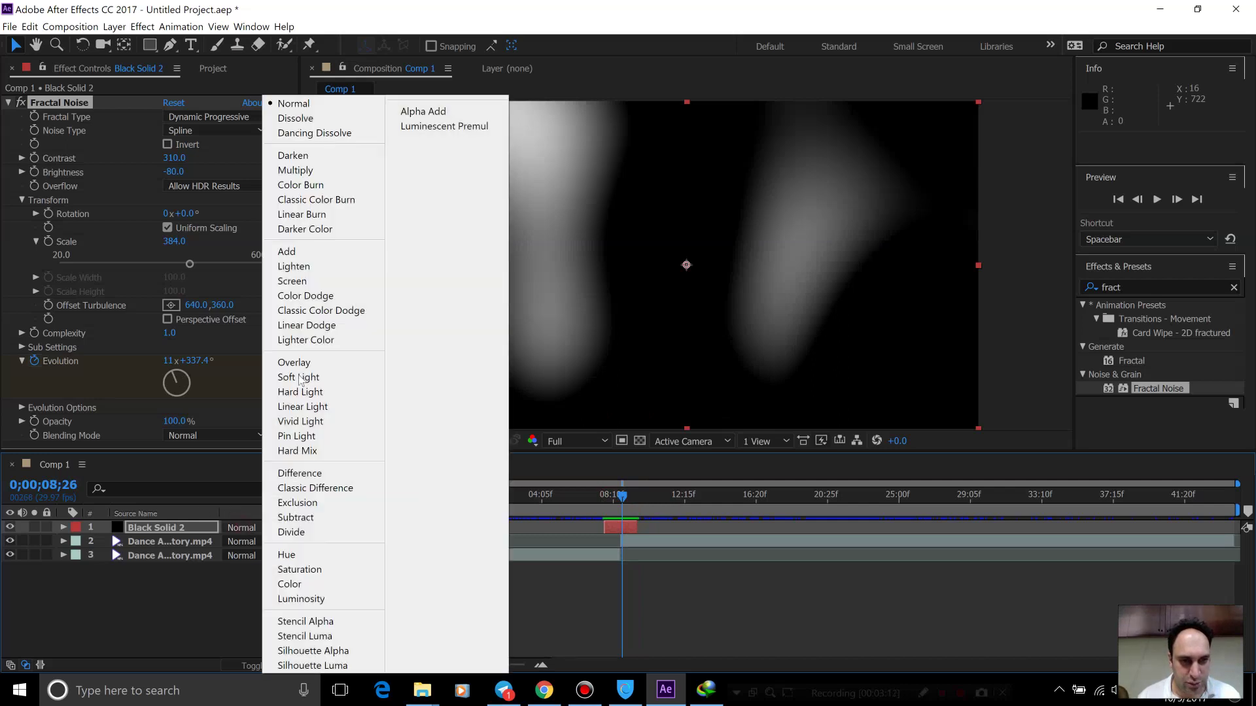
{"action": "left_click", "coordinate": [330, 252]}
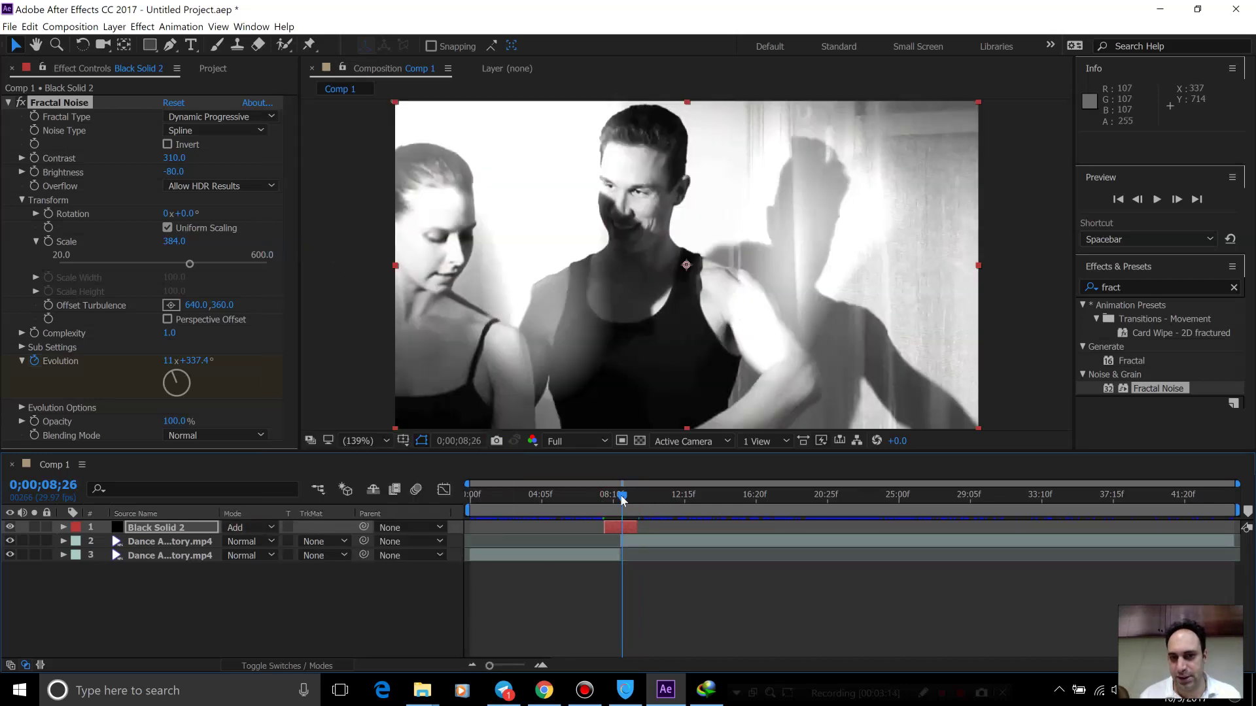
Preview the light transition from 0;00;07;03, just before the solid starts
{"action": "left_click_drag", "start_coordinate": [609, 496], "coordinate": [593, 501]}
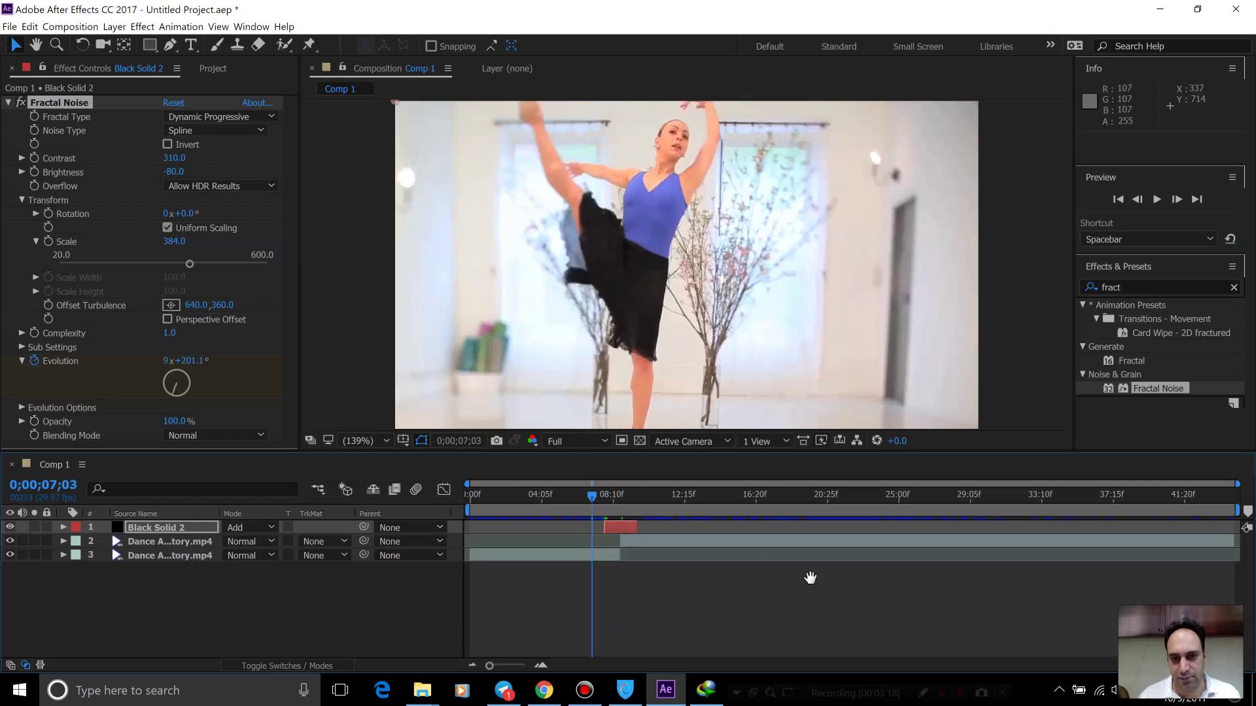
{"action": "key", "text": "space"}
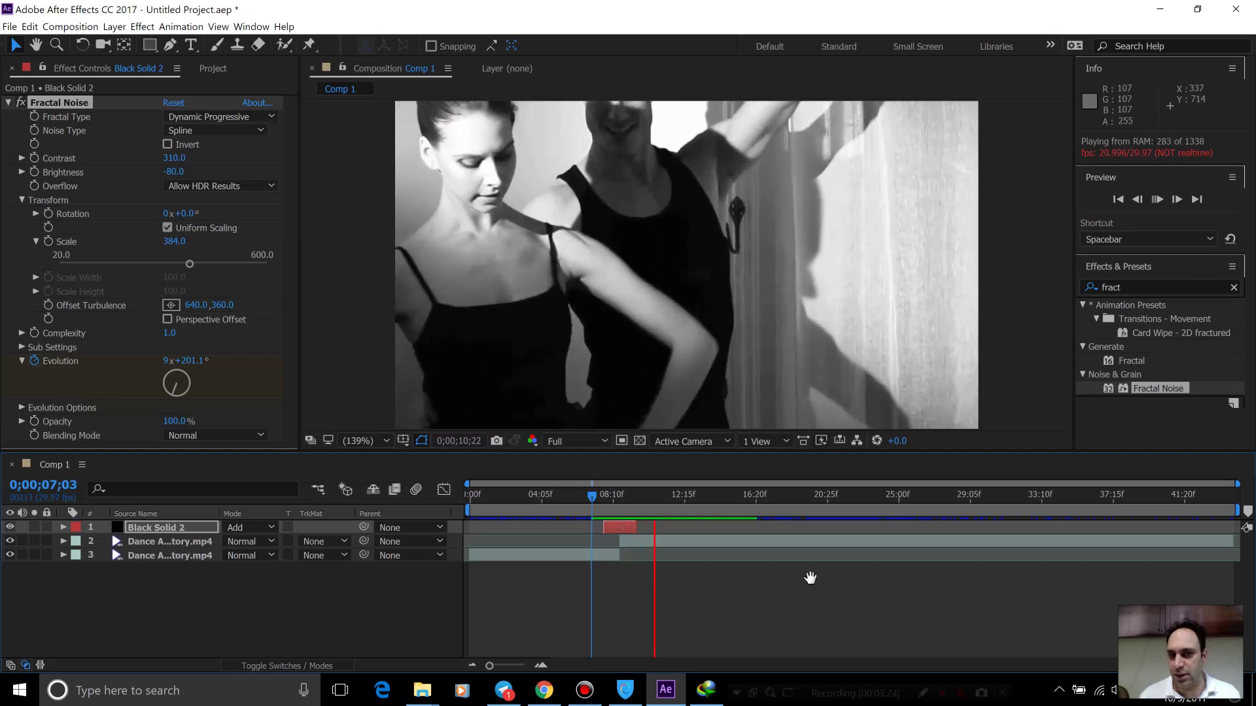
{"action": "key", "text": "space"}
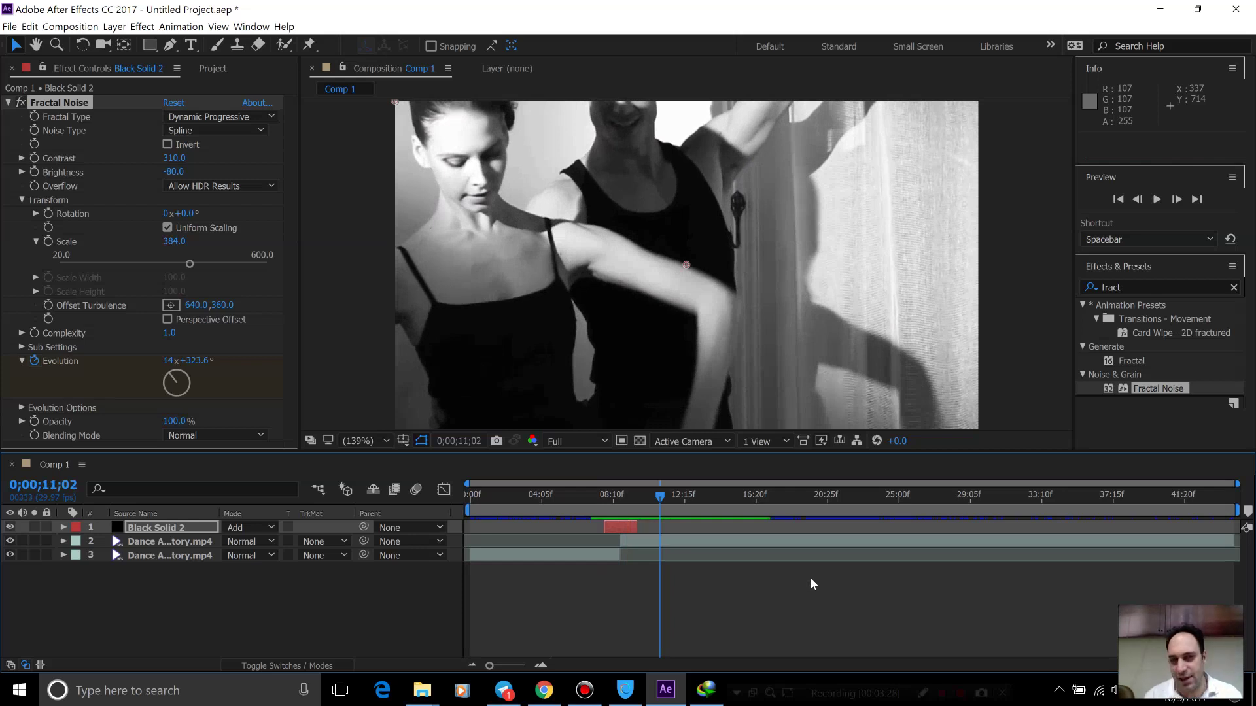
Collapse the Fractal Noise settings and apply the Hue/Saturation effect to the black solid
{"action": "left_click", "coordinate": [624, 501]}
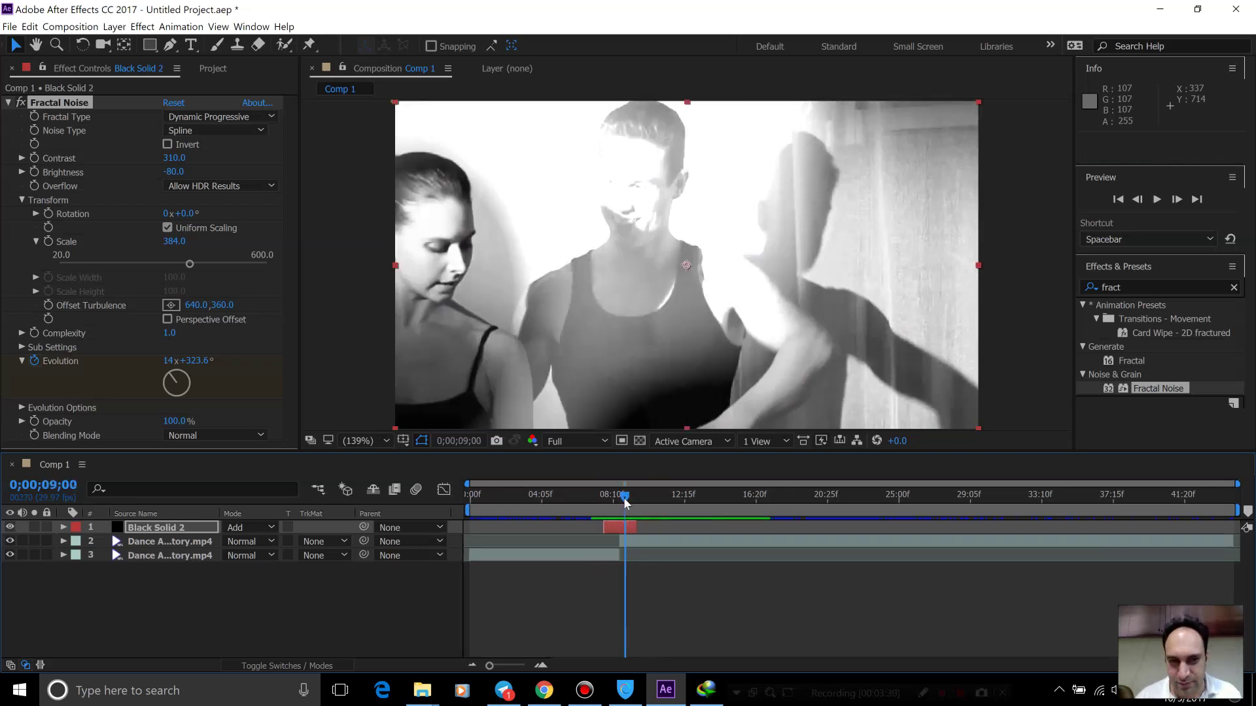
{"action": "left_click", "coordinate": [9, 102]}
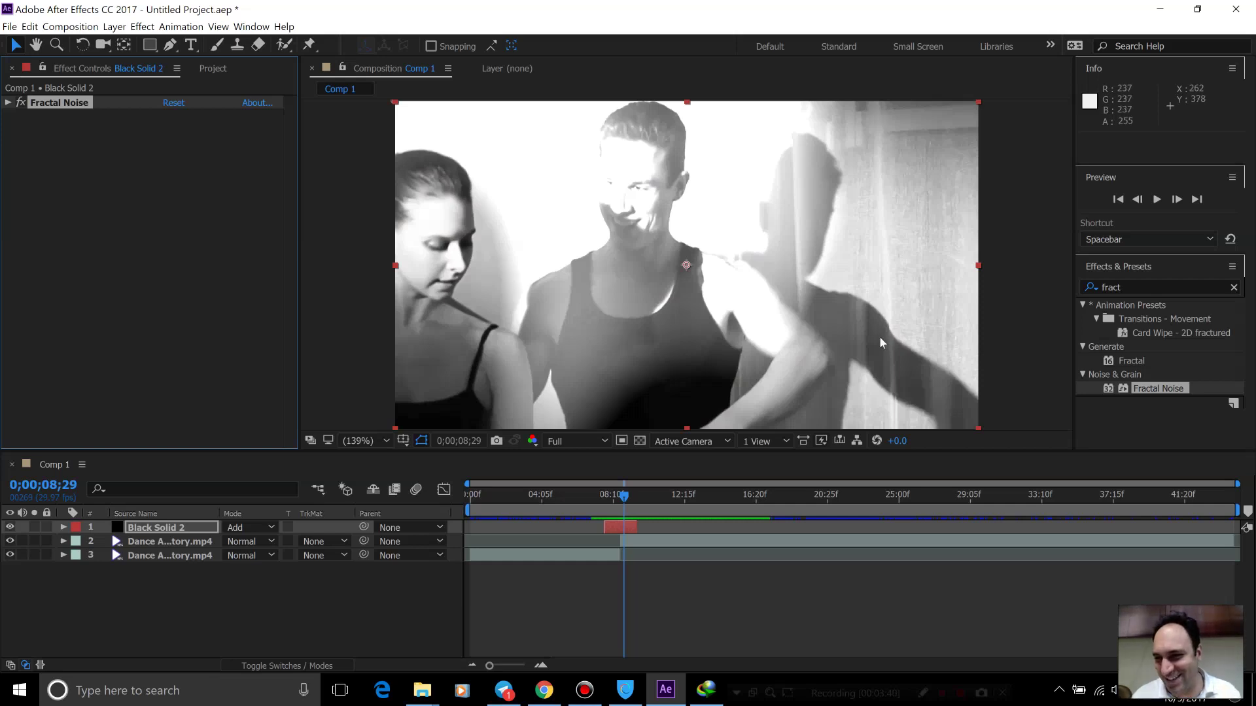
{"action": "left_click", "coordinate": [1143, 289]}
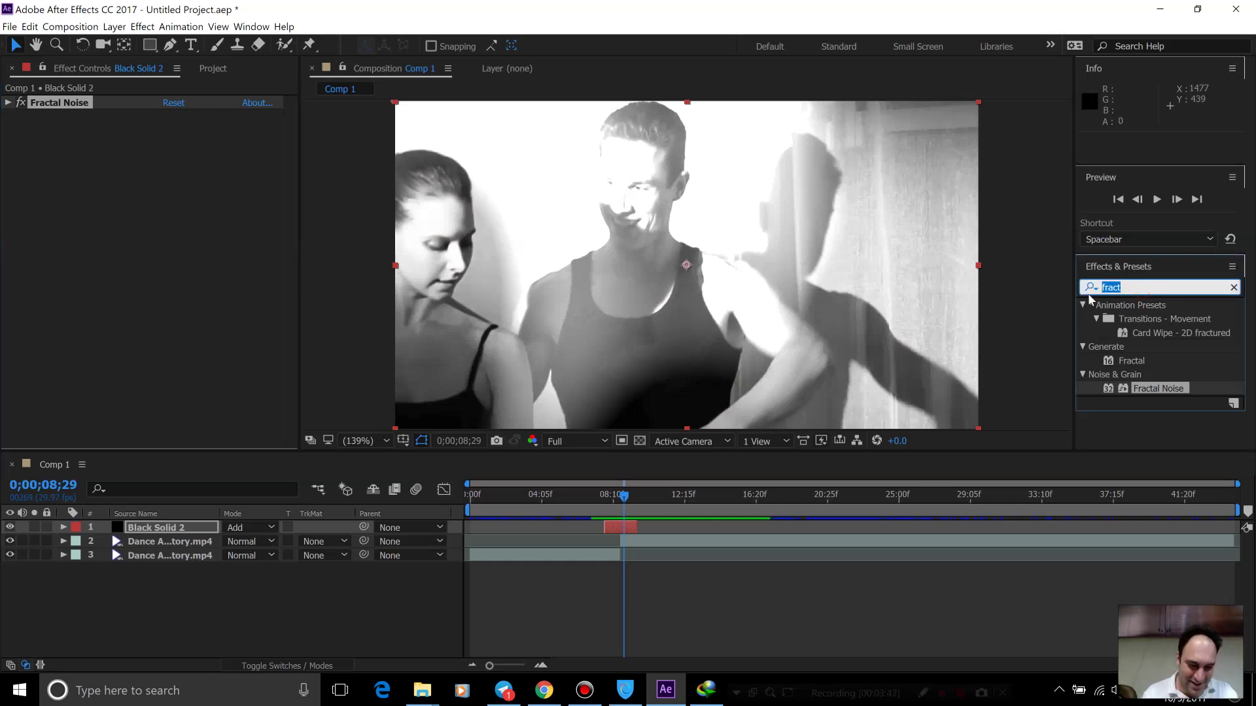
{"action": "type", "text": "satu"}
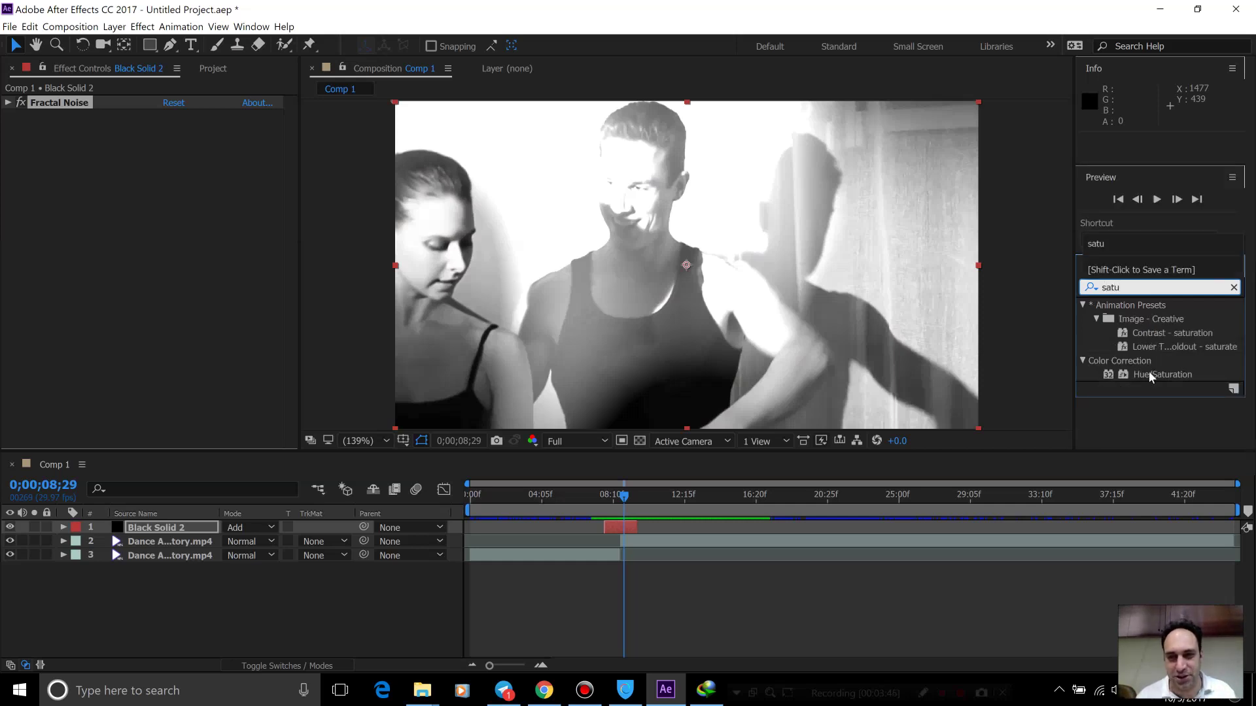
{"action": "left_click_drag", "start_coordinate": [1150, 371], "coordinate": [730, 348]}
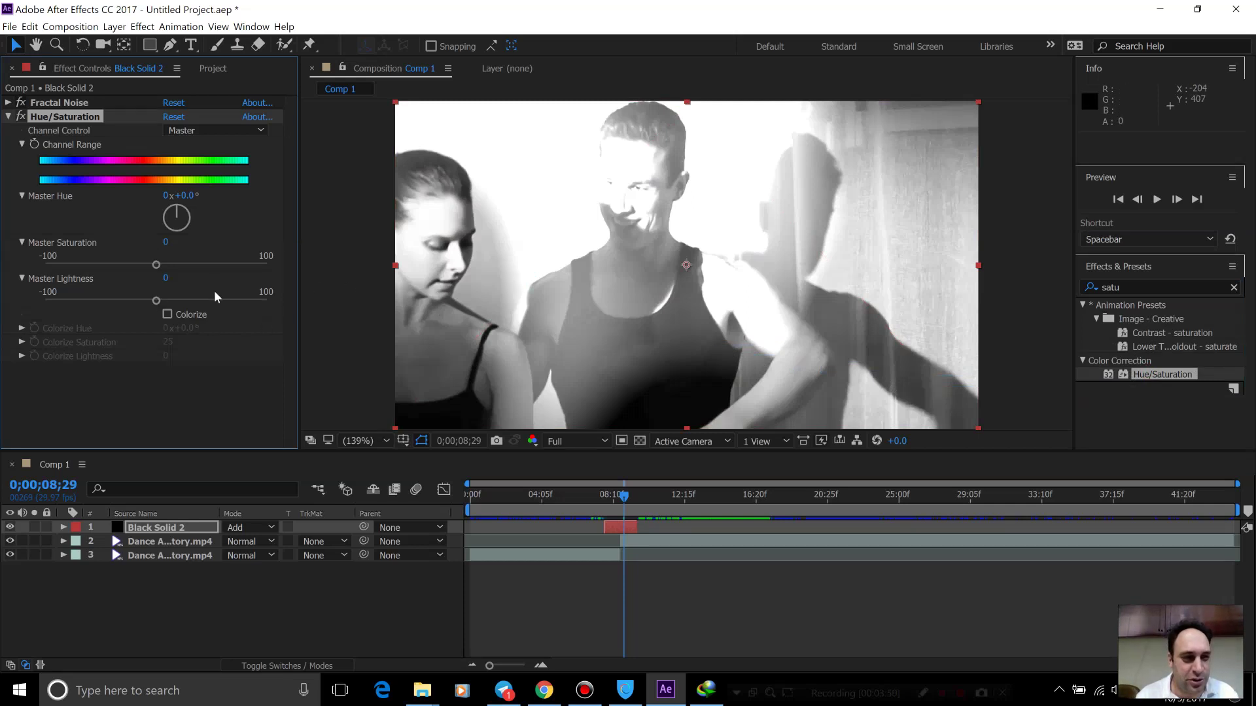
Enable Colorize in Hue/Saturation and set Colorize Hue to 127°
{"action": "left_click", "coordinate": [169, 315]}
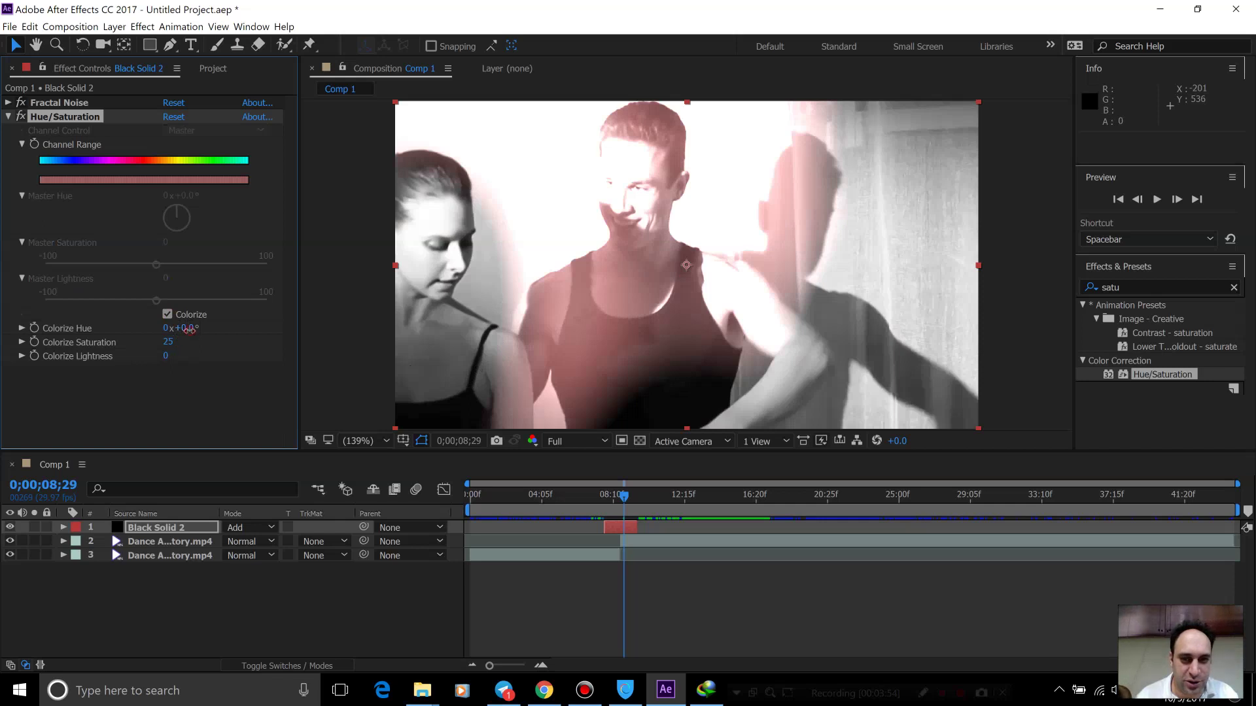
{"action": "left_click_drag", "start_coordinate": [199, 330], "coordinate": [199, 331]}
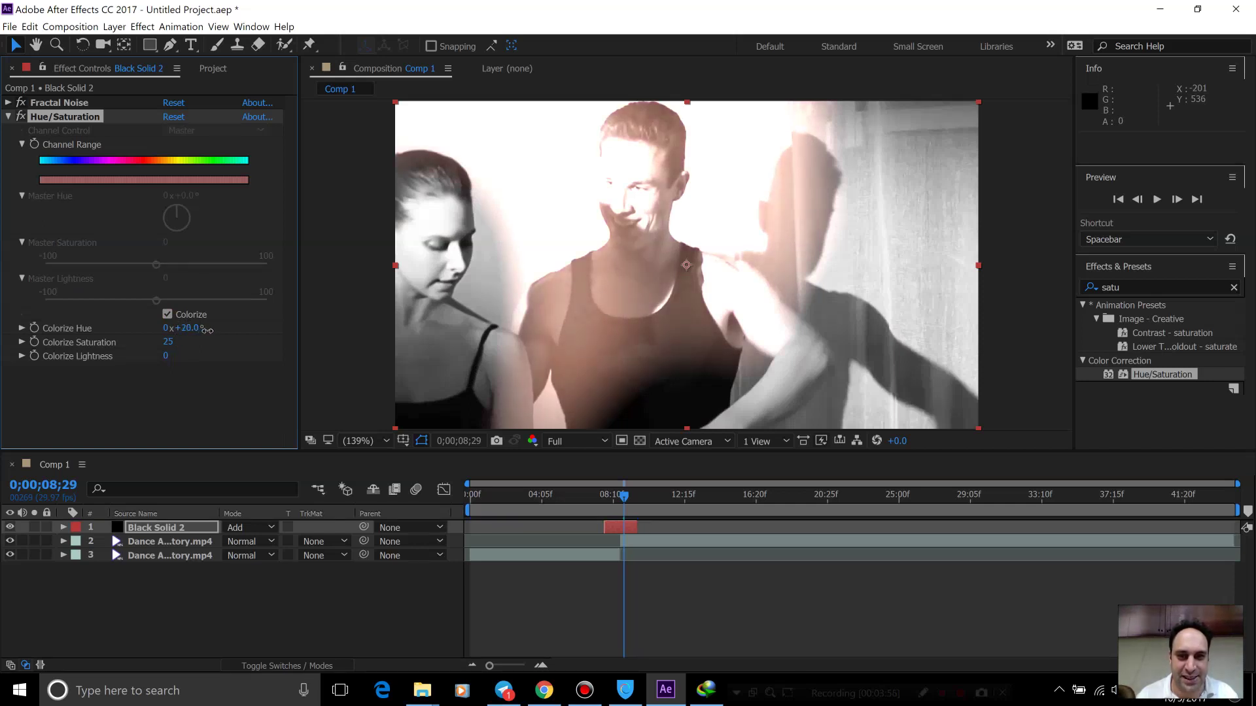
{"action": "left_click_drag", "start_coordinate": [244, 324], "coordinate": [298, 325]}
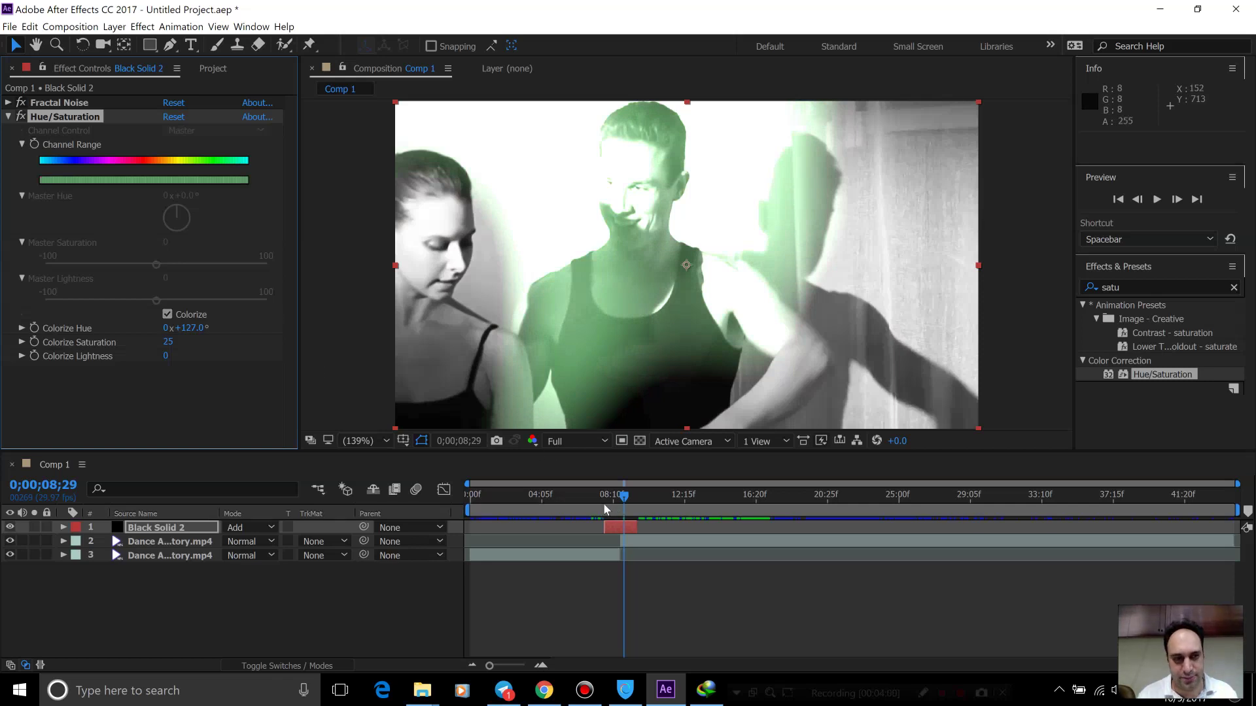
Preview the tinted light transition from 0;00;07;23
{"action": "left_click", "coordinate": [603, 503]}
{"action": "key", "text": "space"}
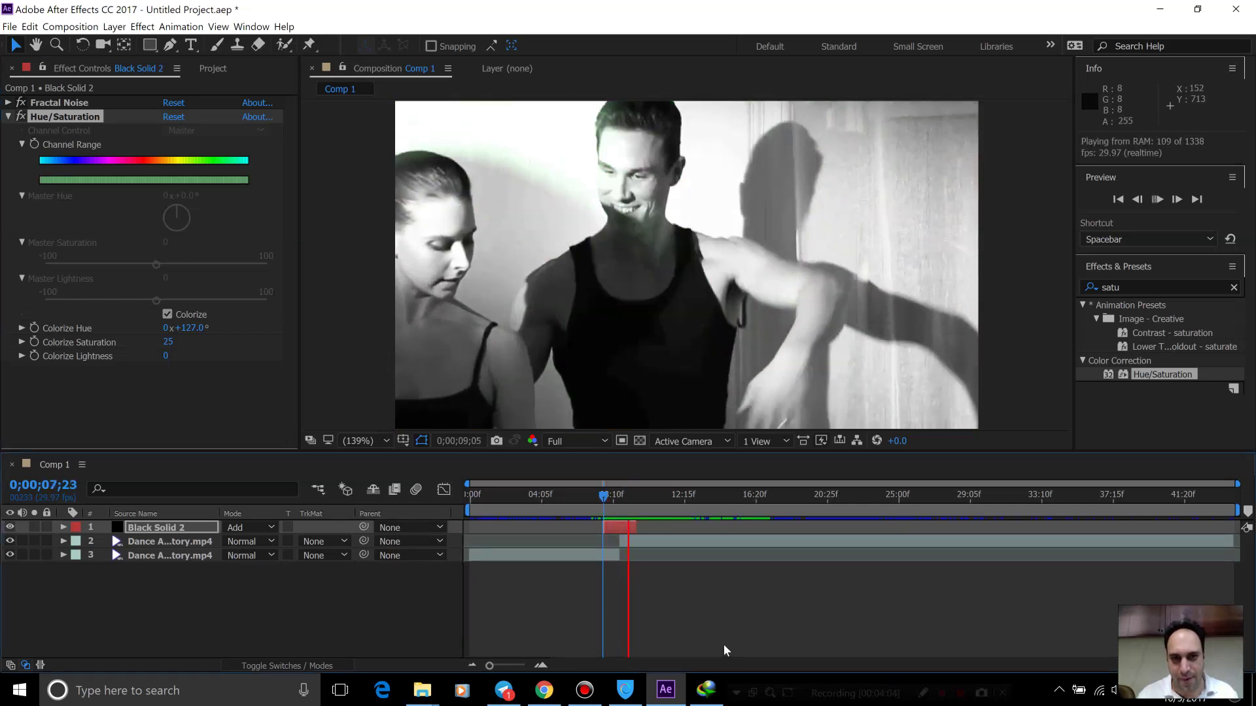
{"action": "key", "text": "space"}
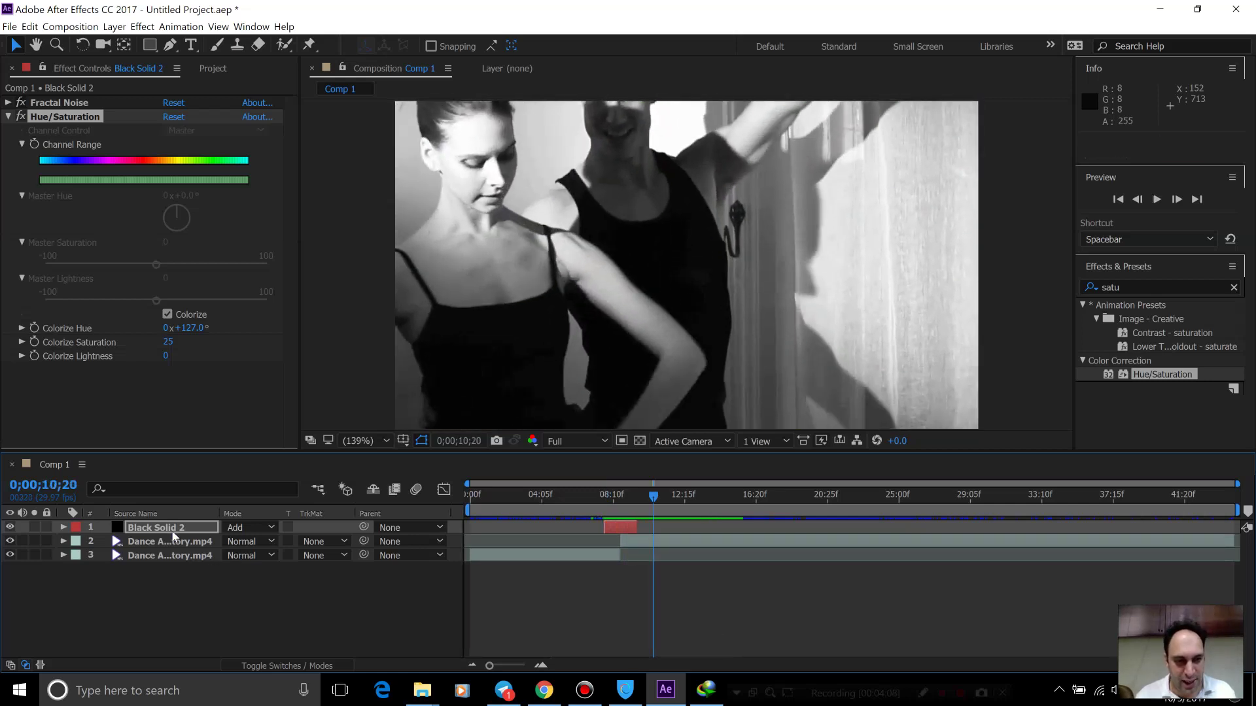
Duplicate the black solid twice, shifting one copy about a second later and the other about a second earlier
{"action": "left_click", "coordinate": [173, 530]}
{"action": "key", "text": "ctrl+d"}
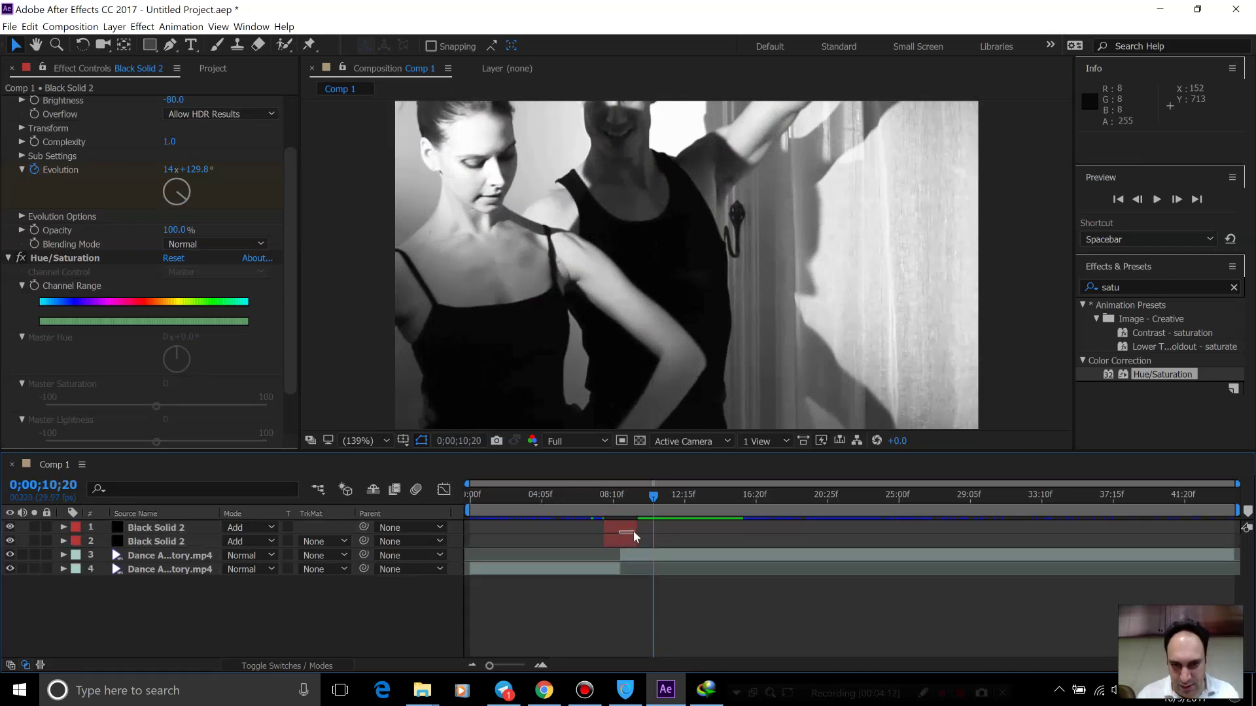
{"action": "mouse_move", "coordinate": [616, 523]}
{"action": "left_mouse_down"}
{"action": "mouse_move", "coordinate": [593, 523]}
{"action": "mouse_move", "coordinate": [634, 527]}
{"action": "left_mouse_up"}
{"action": "key", "text": "ctrl+d"}
{"action": "left_click", "coordinate": [602, 543]}
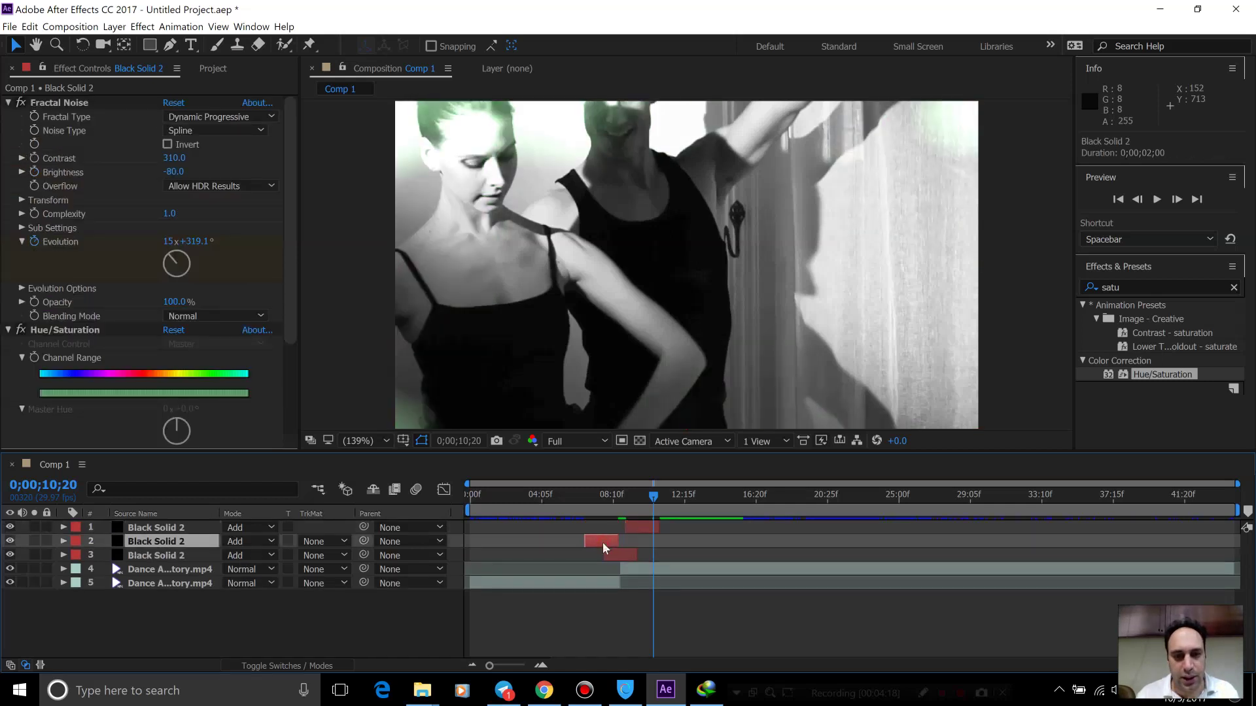
Set the earliest solid's Colorize Hue to 256° while viewing 0;00;07;05, and place the playhead at 0;00;10;05 over the latest solid
{"action": "scroll", "coordinate": [288, 317], "scroll_direction": "down", "scroll_amount": 3}
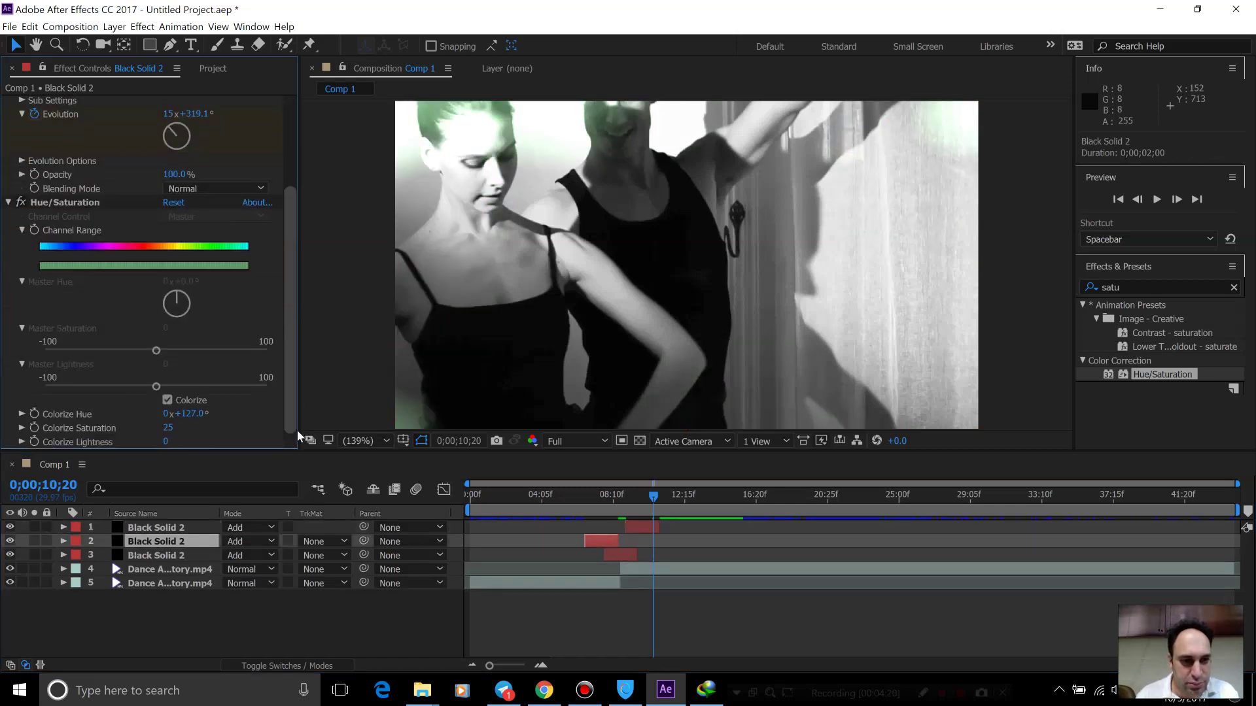
{"action": "left_click", "coordinate": [595, 496]}
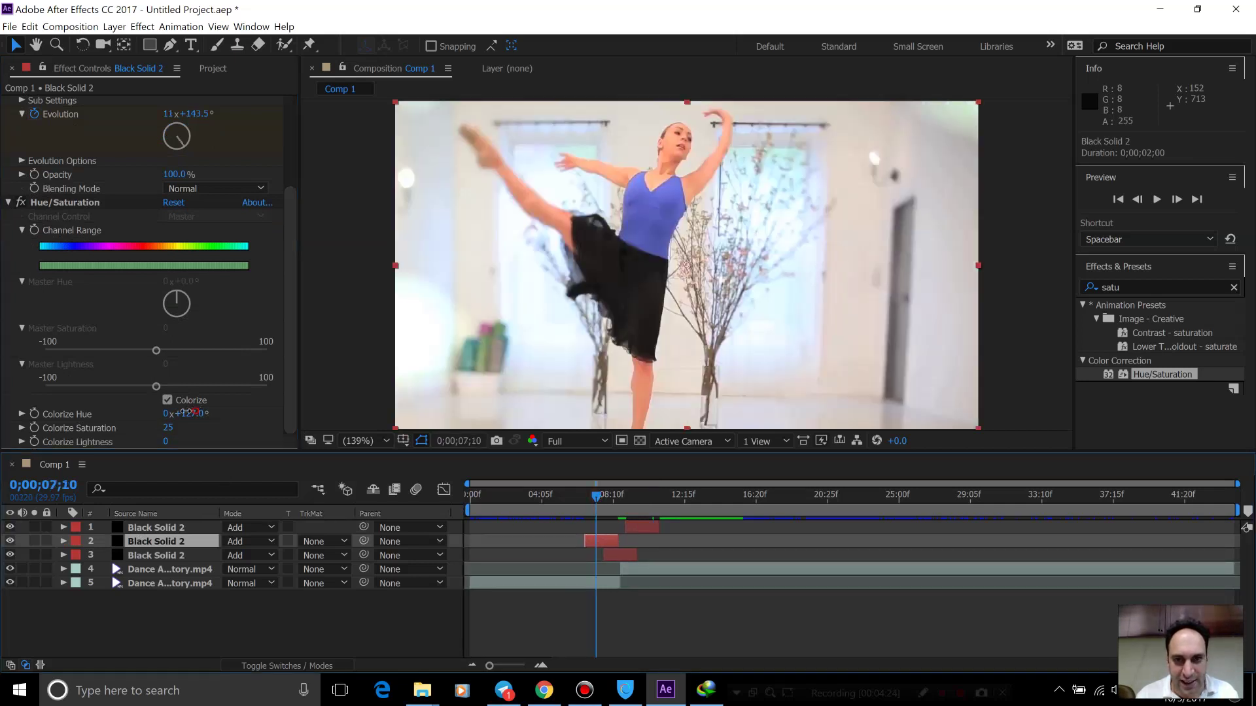
{"action": "left_click_drag", "start_coordinate": [195, 412], "coordinate": [397, 385]}
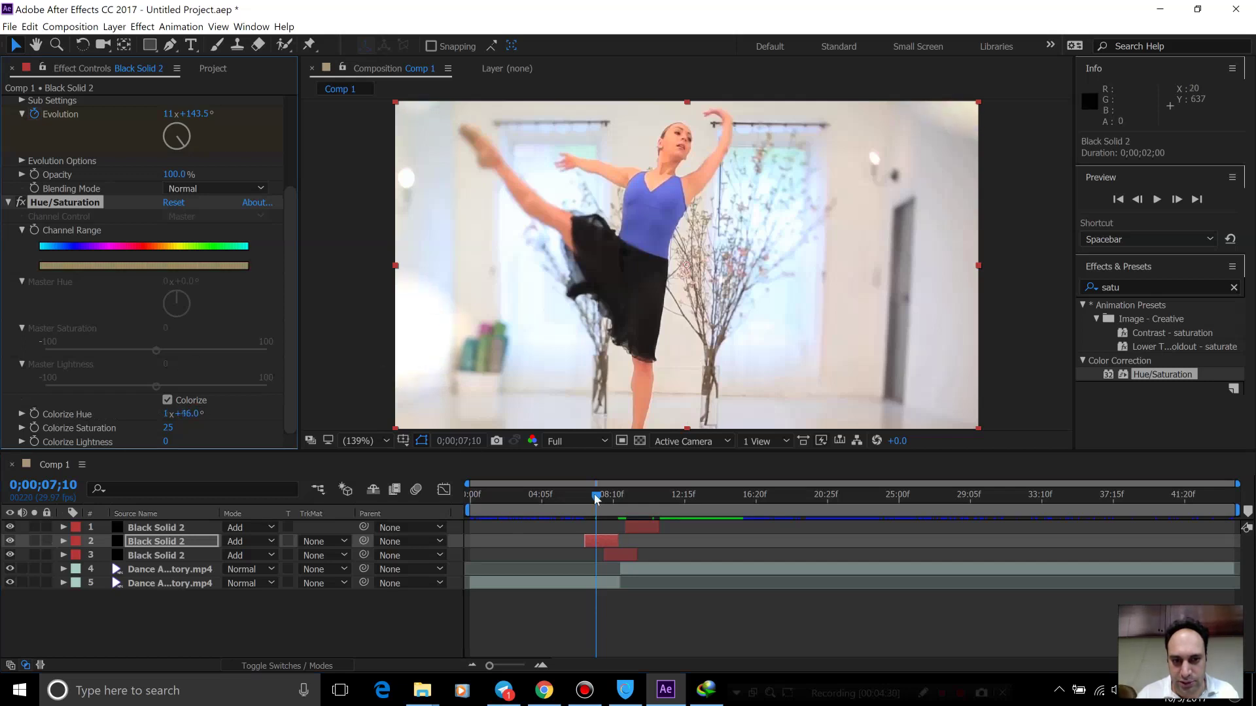
{"action": "key", "text": "Page_Up"}
{"action": "key", "text": "Page_Up"}
{"action": "key", "text": "Page_Up"}
{"action": "key", "text": "Page_Up"}
{"action": "key", "text": "Page_Up"}
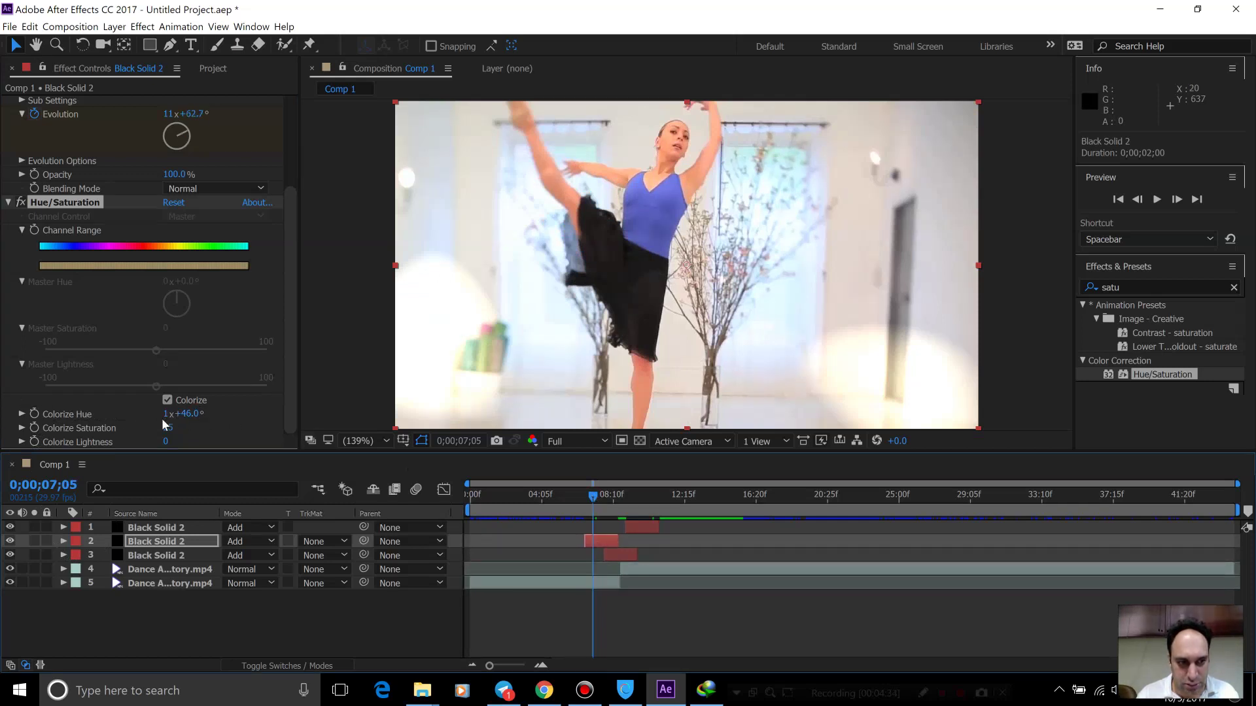
{"action": "left_click_drag", "start_coordinate": [162, 417], "coordinate": [1, 556]}
{"action": "left_click_drag", "start_coordinate": [210, 703], "coordinate": [214, 309]}
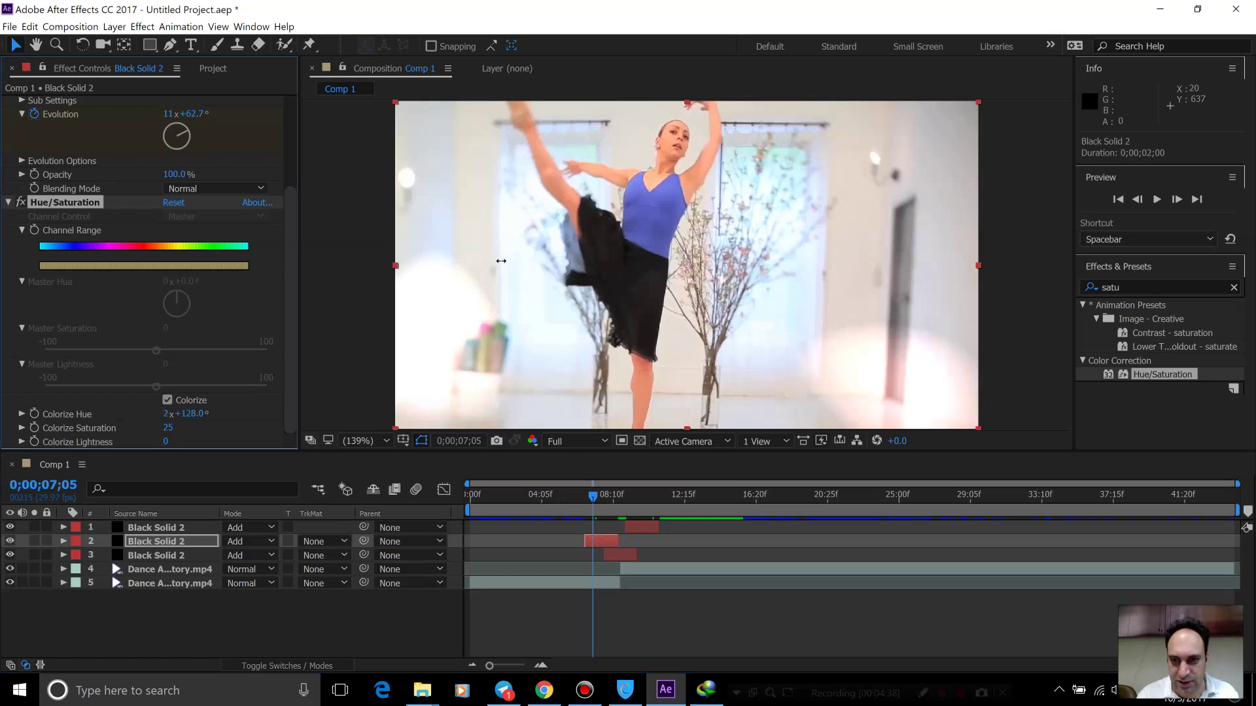
{"action": "left_click_drag", "start_coordinate": [501, 261], "coordinate": [681, 555]}
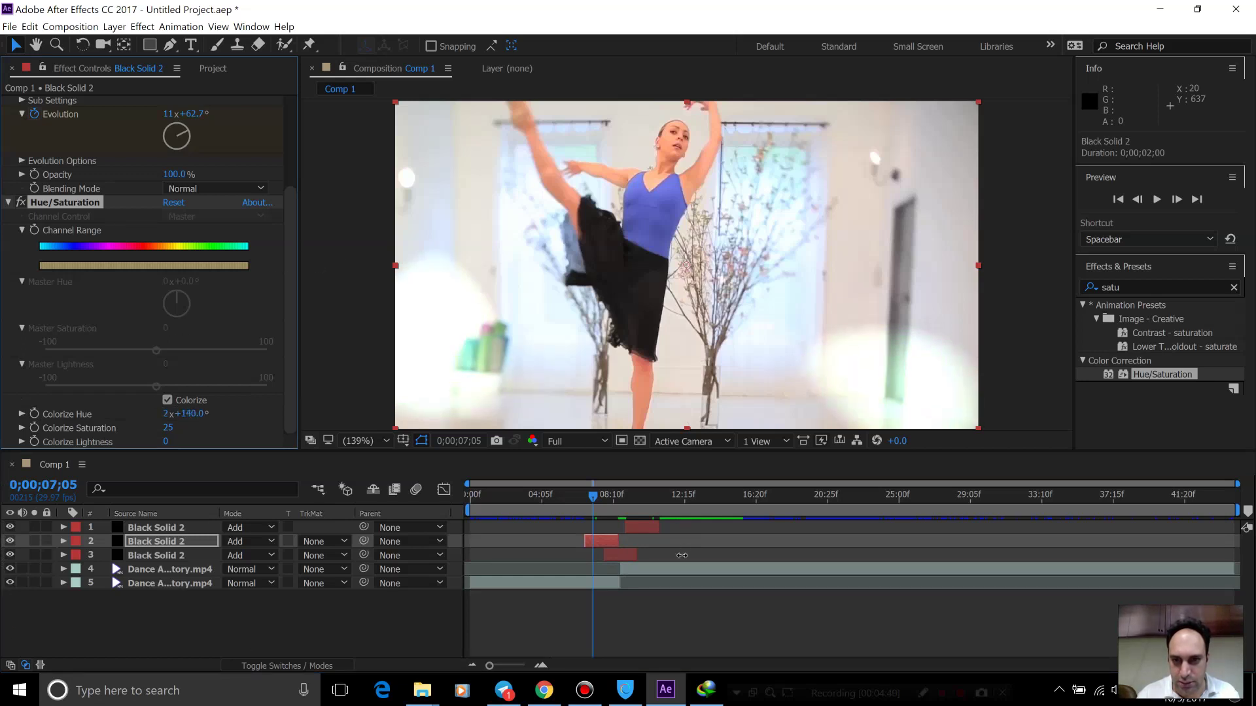
{"action": "left_click_drag", "start_coordinate": [663, 643], "coordinate": [278, 679]}
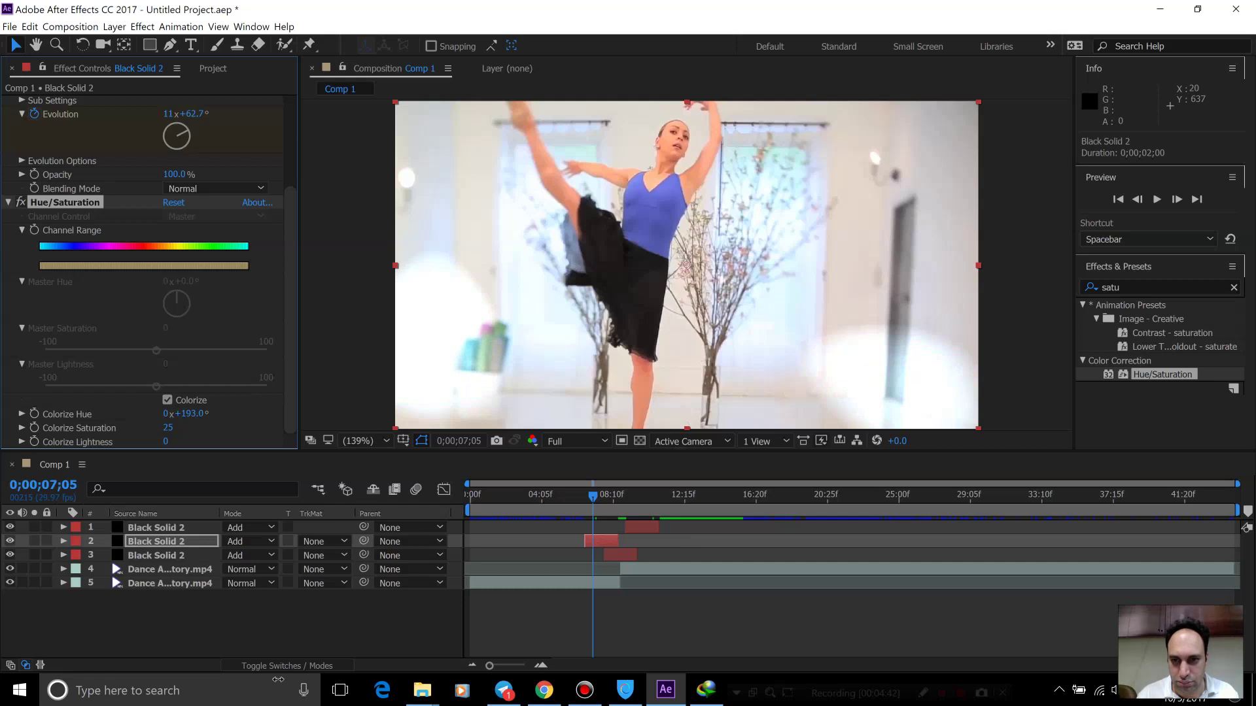
{"action": "left_click_drag", "start_coordinate": [85, 447], "coordinate": [305, 463]}
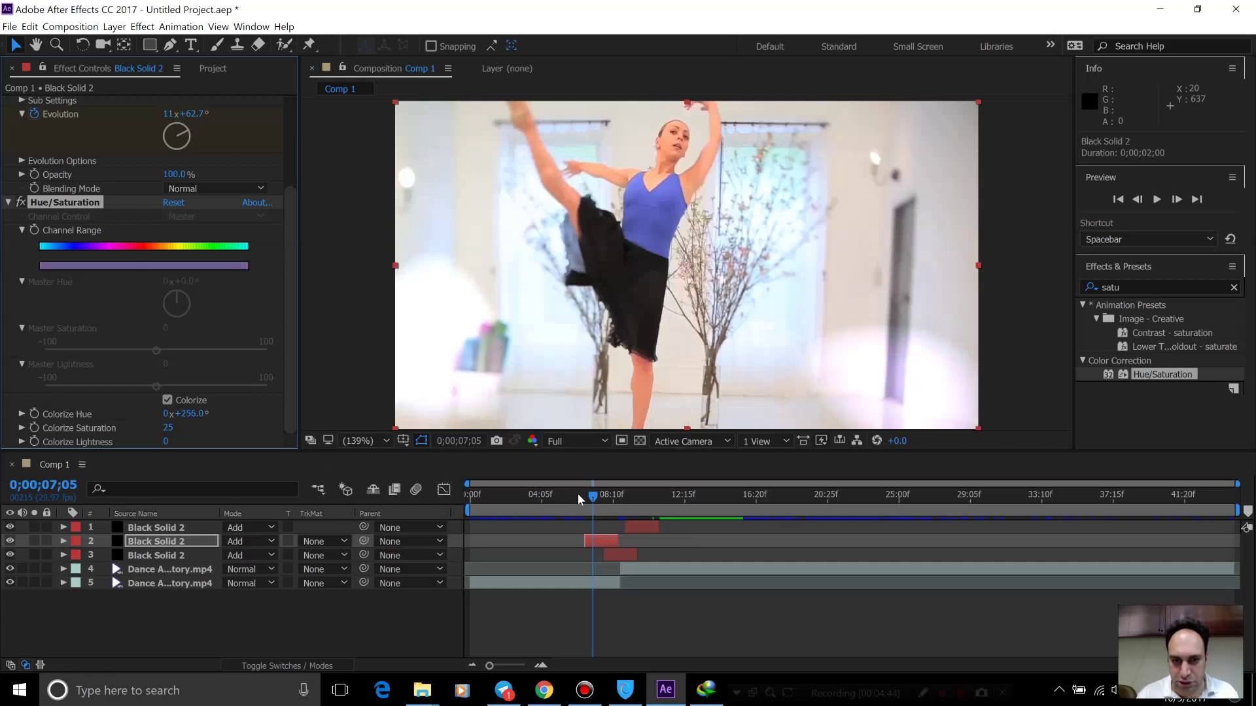
{"action": "left_click_drag", "start_coordinate": [599, 495], "coordinate": [643, 503]}
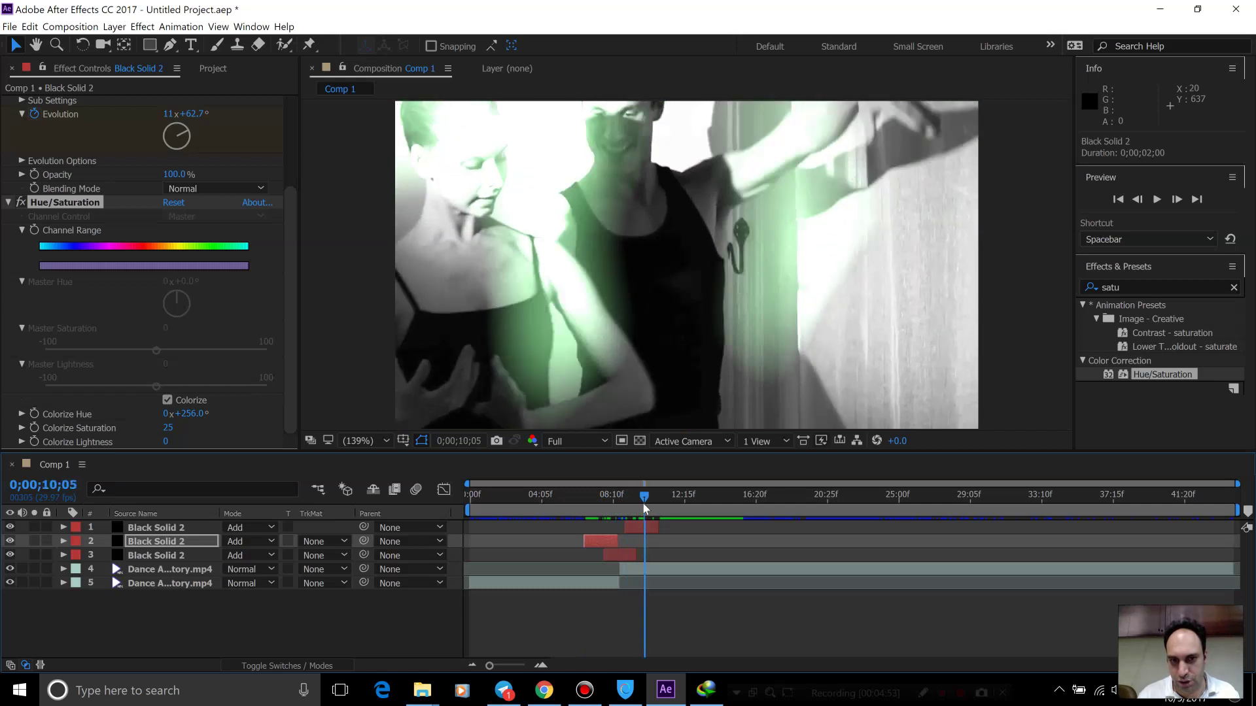
{"action": "left_click", "coordinate": [211, 431]}
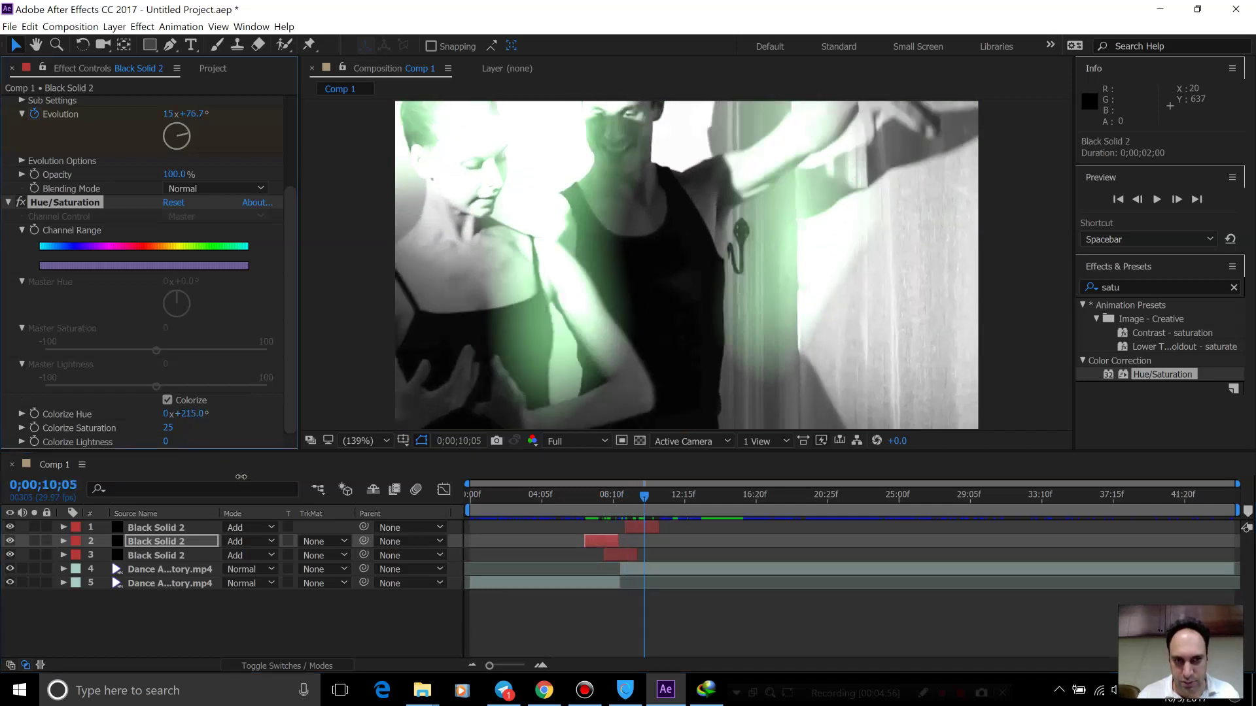
{"action": "left_click_drag", "start_coordinate": [341, 441], "coordinate": [416, 399]}
{"action": "left_click_drag", "start_coordinate": [660, 268], "coordinate": [221, 405]}
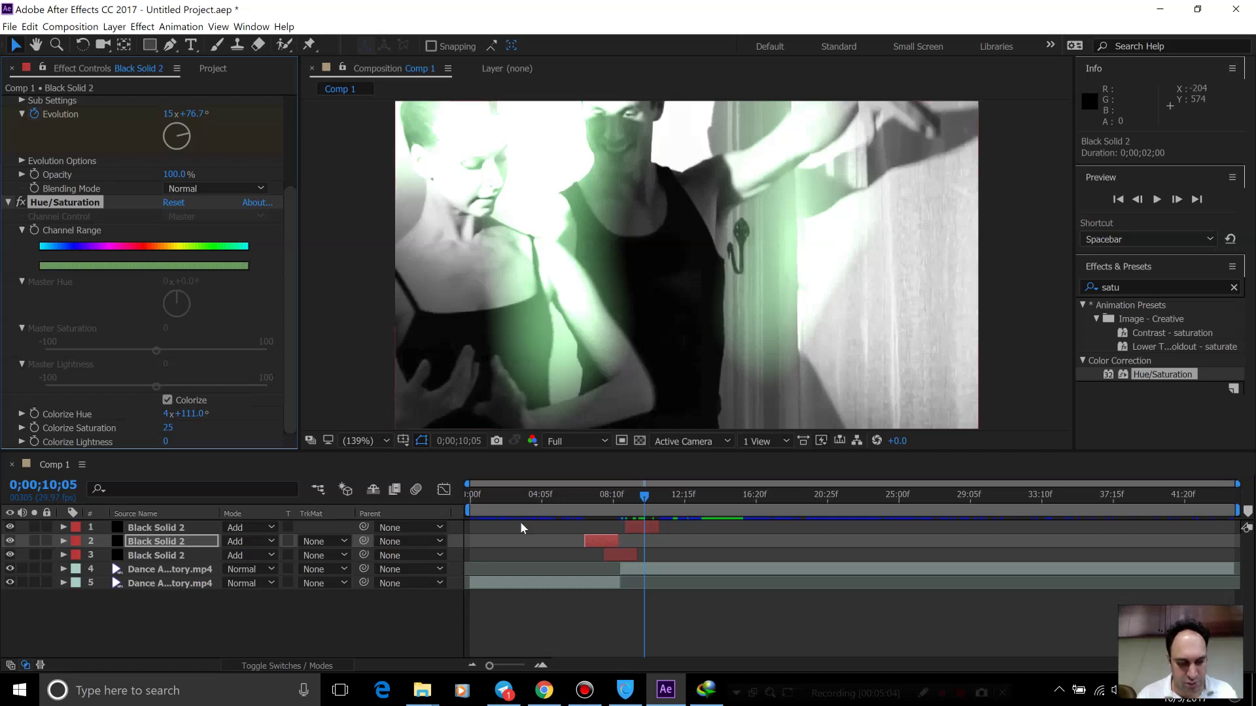
{"action": "key", "text": "ctrl+z"}
{"action": "key", "text": "ctrl+z"}
Set the Colorize Hue of the latest solid, the topmost layer, to 278°
{"action": "left_click", "coordinate": [638, 526]}
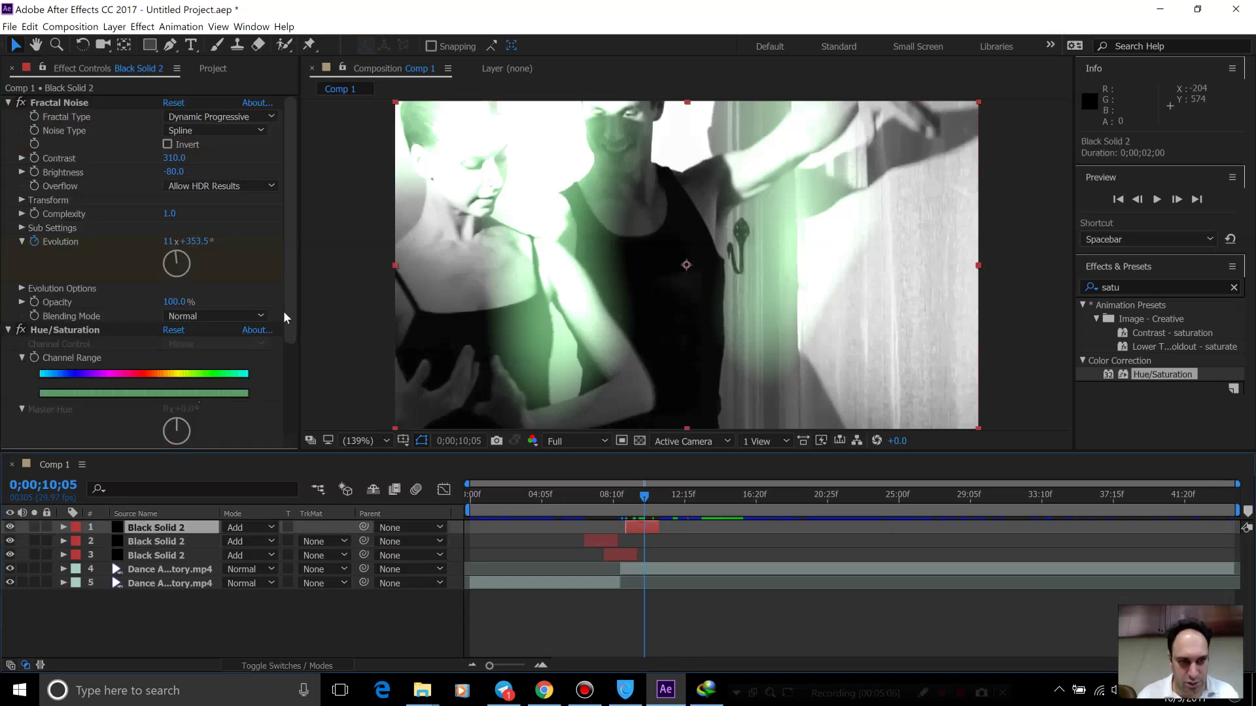
{"action": "scroll", "coordinate": [288, 346], "scroll_direction": "down", "scroll_amount": 3}
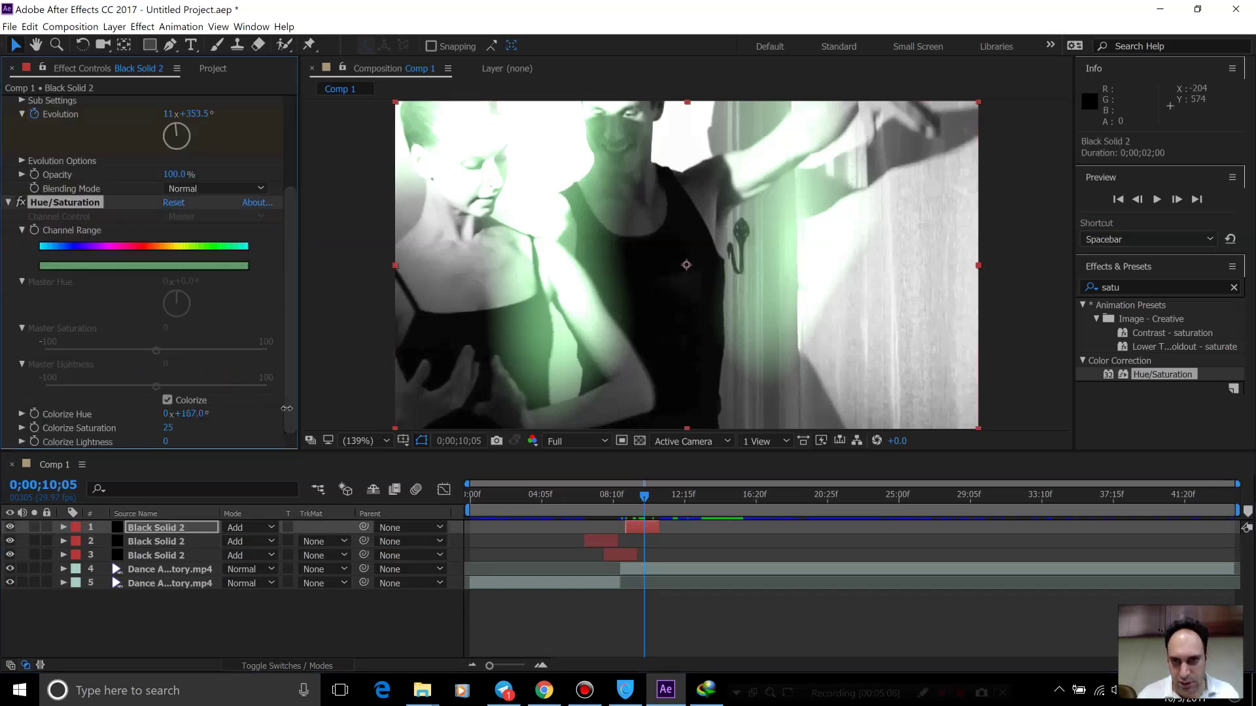
{"action": "left_click_drag", "start_coordinate": [286, 408], "coordinate": [344, 404]}
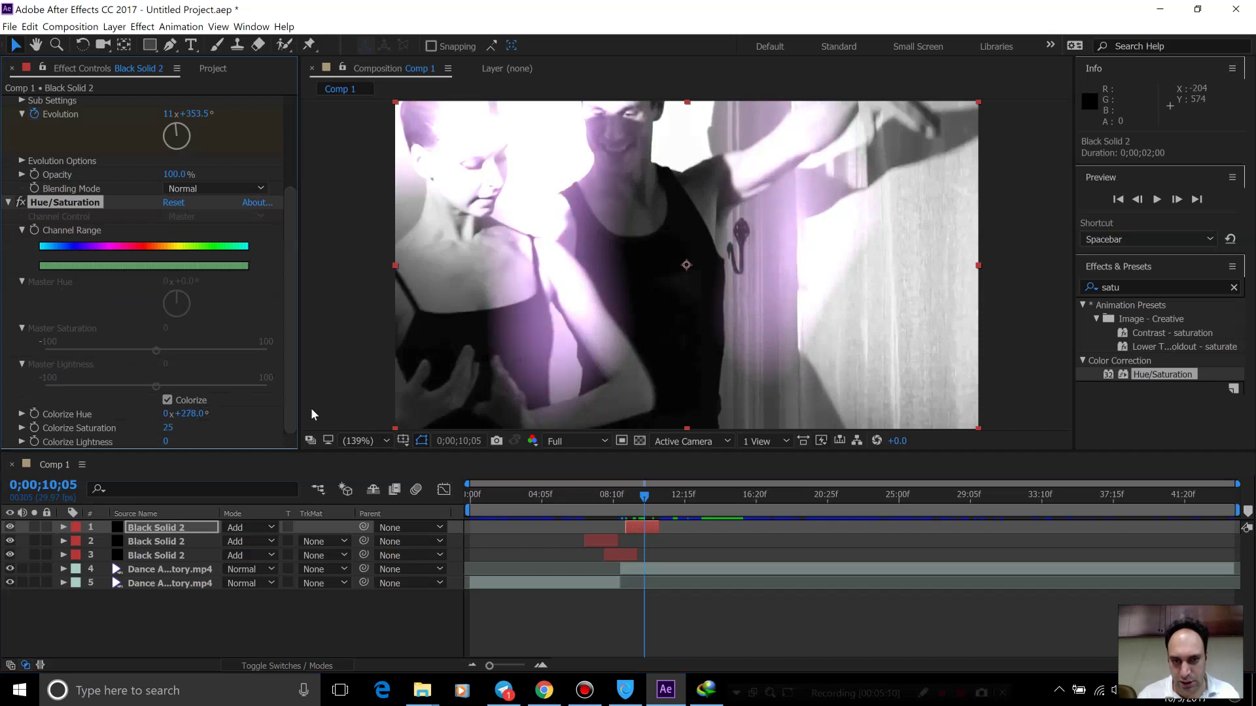
Set the earliest solid's Colorize Hue to 1x+70° while viewing 0;00;07;10, and preview the transition from there
{"action": "left_click_drag", "start_coordinate": [629, 501], "coordinate": [593, 505]}
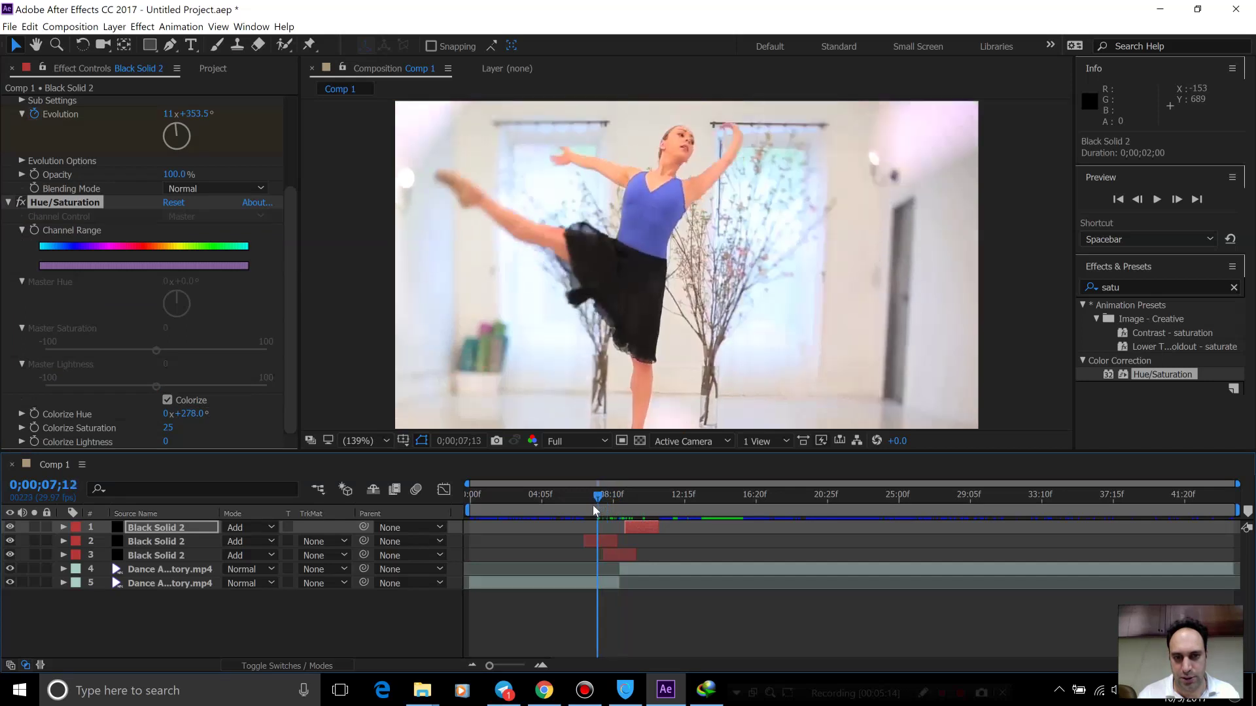
{"action": "left_click", "coordinate": [601, 543]}
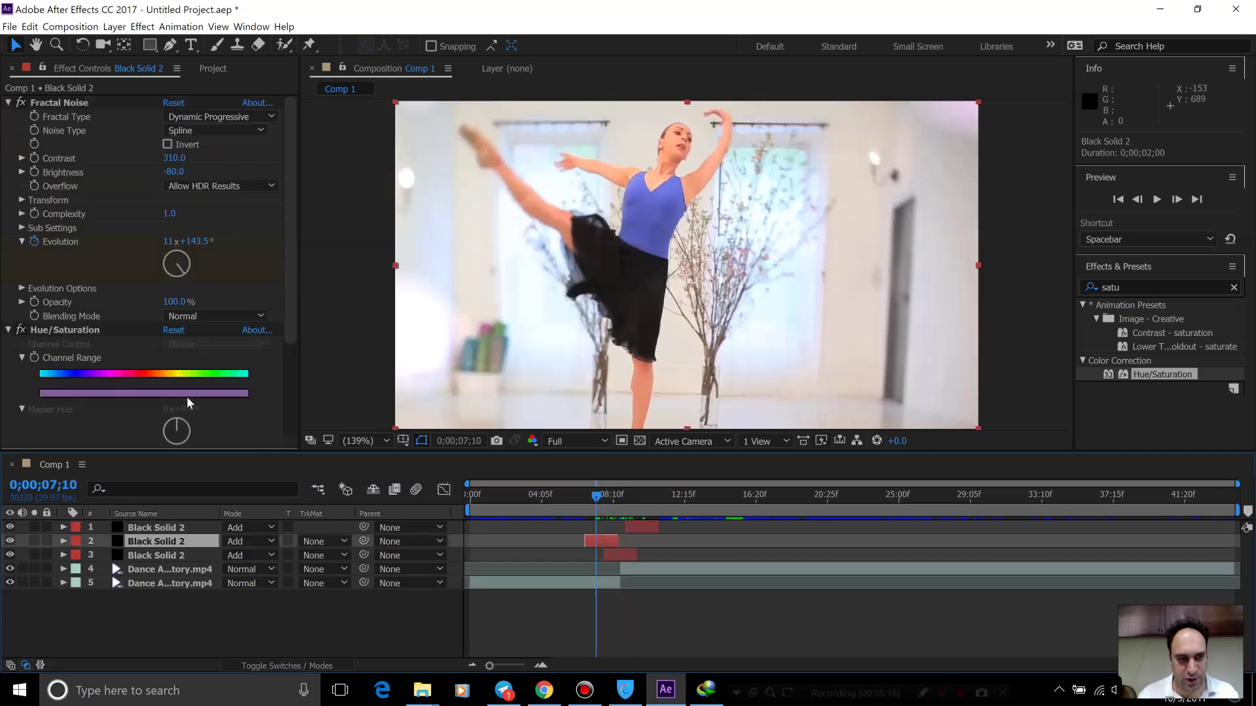
{"action": "scroll", "coordinate": [281, 391], "scroll_direction": "down", "scroll_amount": 3}
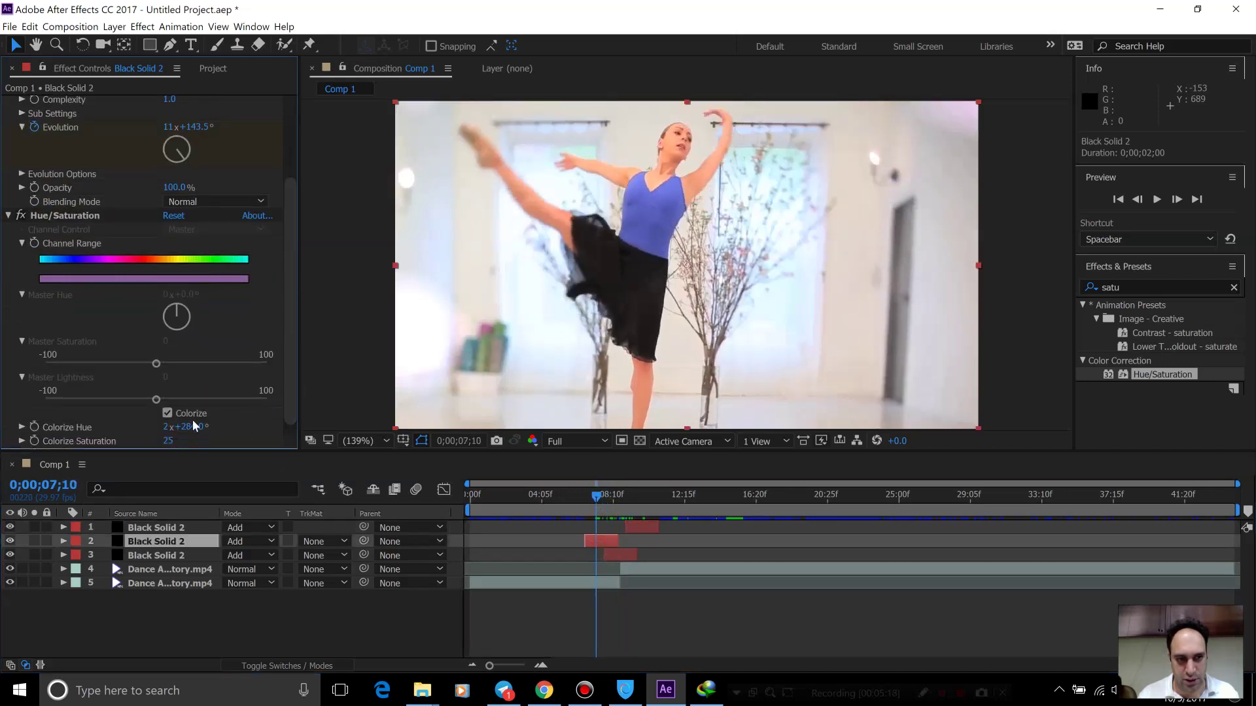
{"action": "left_click", "coordinate": [138, 437]}
{"action": "left_click_drag", "start_coordinate": [134, 437], "coordinate": [46, 447]}
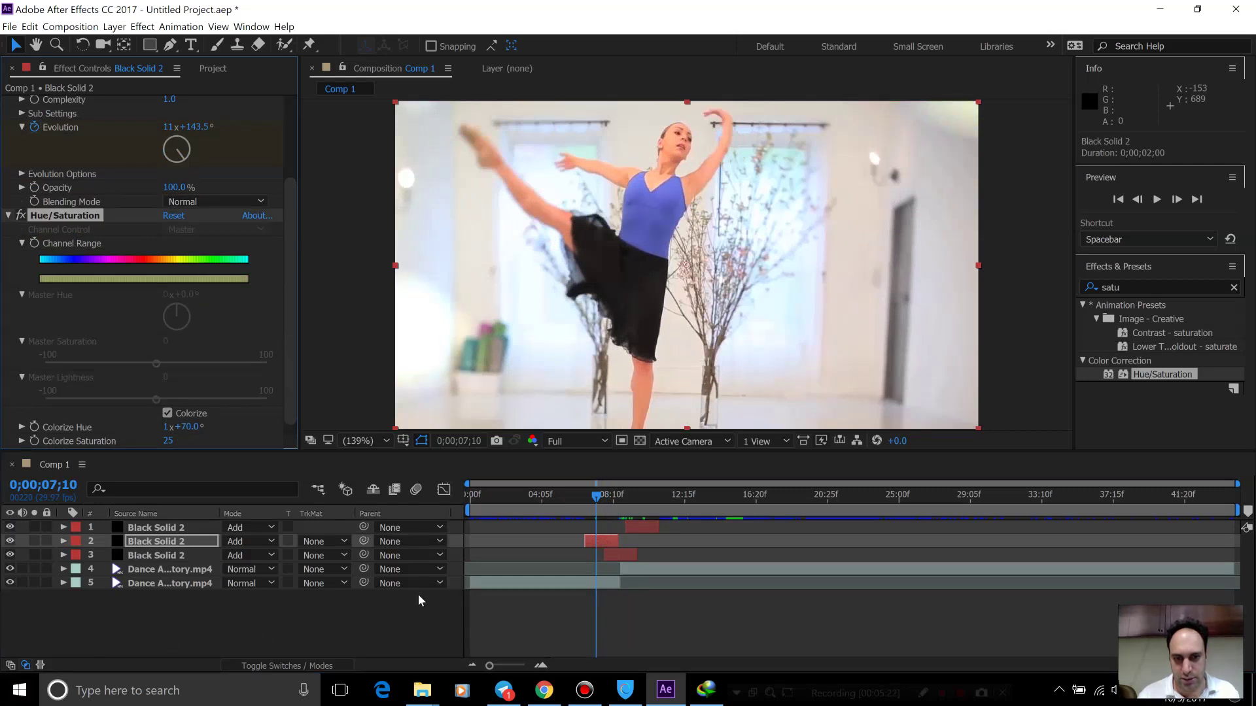
{"action": "key", "text": "space"}
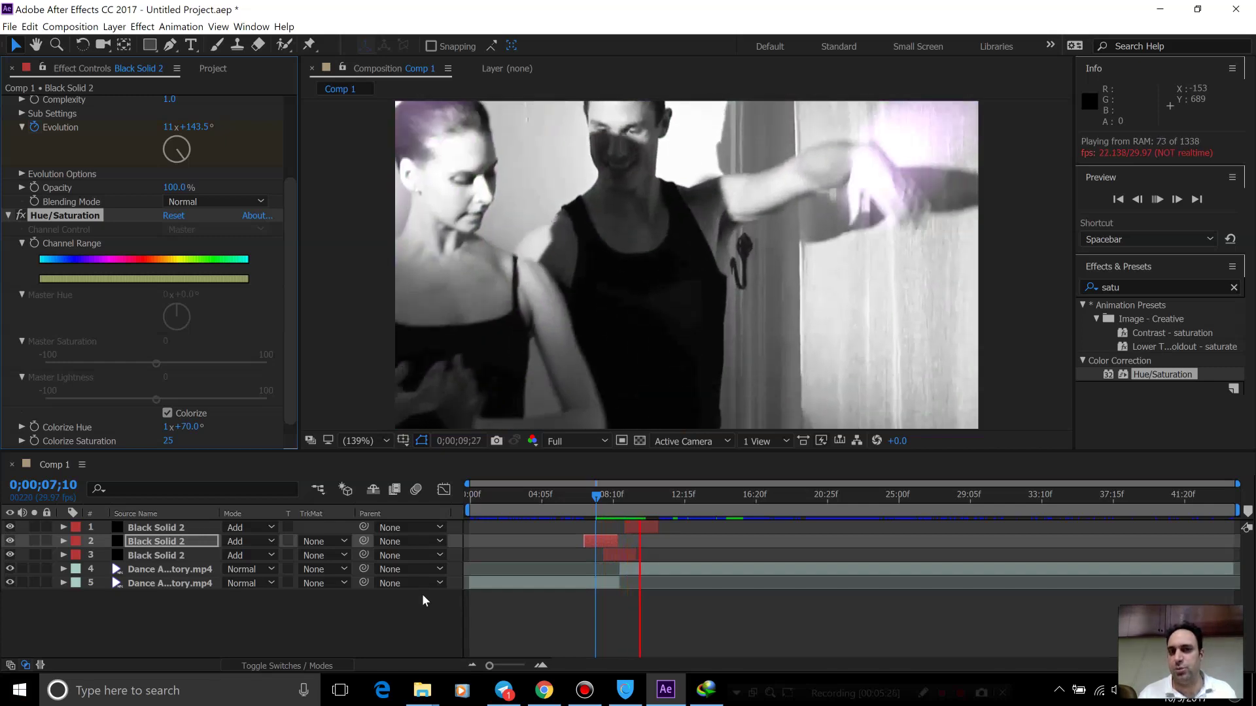
{"action": "key", "text": "space"}
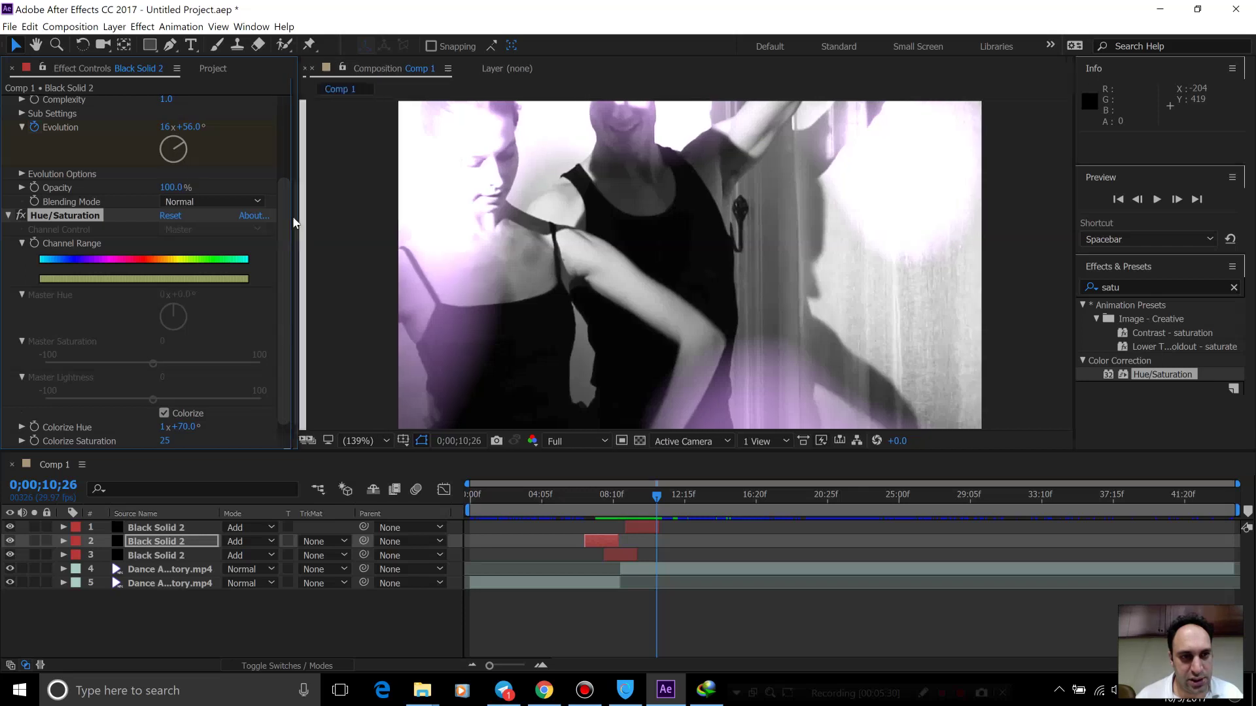
Set the Colorize Lightness of the latest solid, the topmost layer, to -46 while viewing 0;00;10;11
{"action": "scroll", "coordinate": [288, 222], "scroll_direction": "down", "scroll_amount": 1}
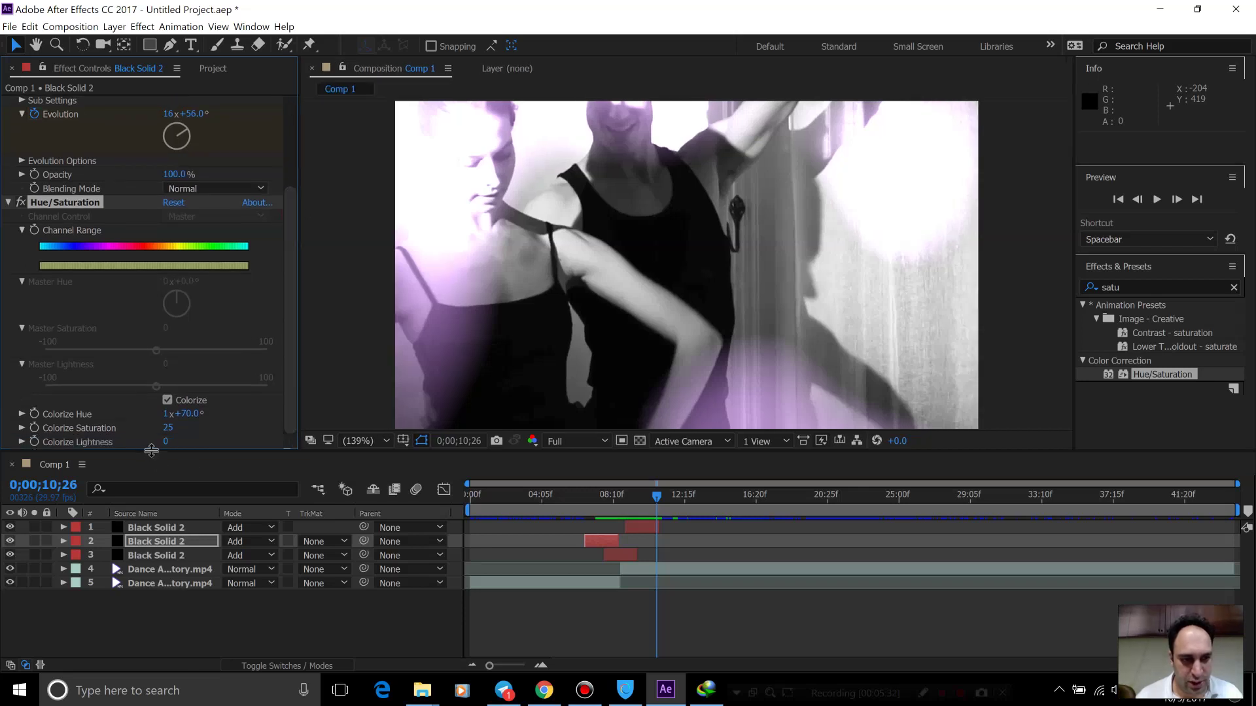
{"action": "left_click_drag", "start_coordinate": [662, 501], "coordinate": [650, 500]}
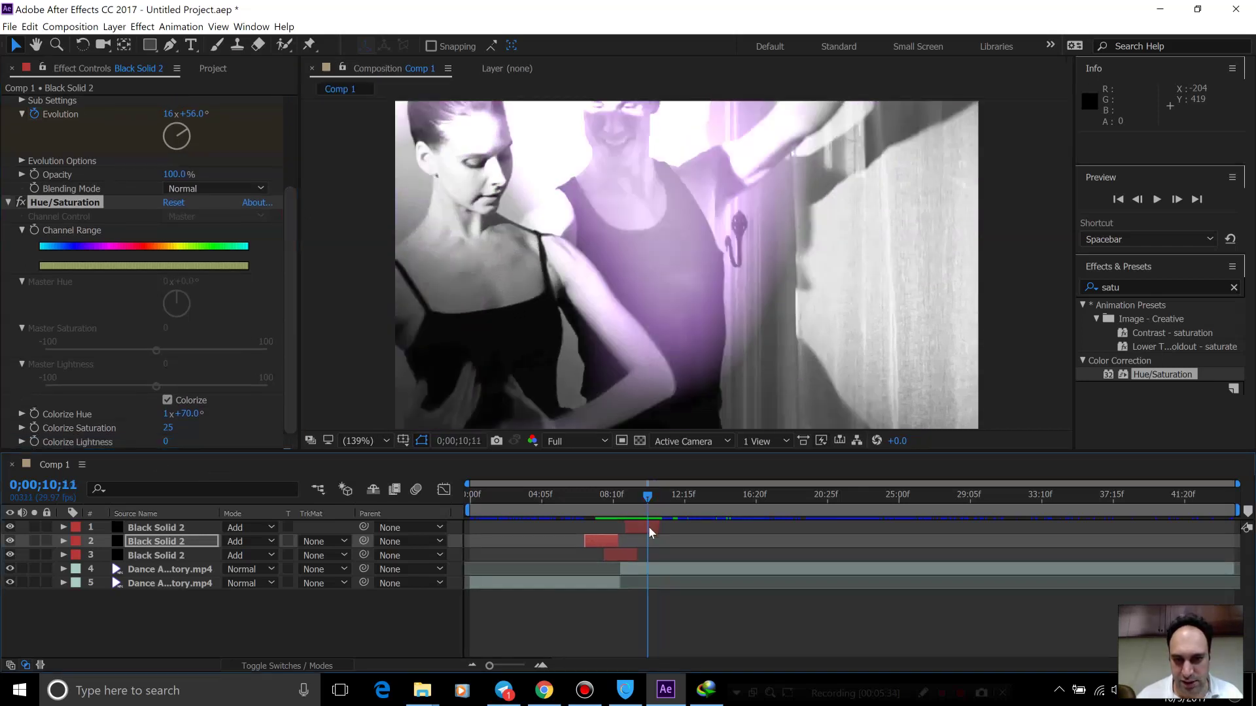
{"action": "left_click", "coordinate": [647, 527]}
{"action": "left_click_drag", "start_coordinate": [292, 320], "coordinate": [289, 444]}
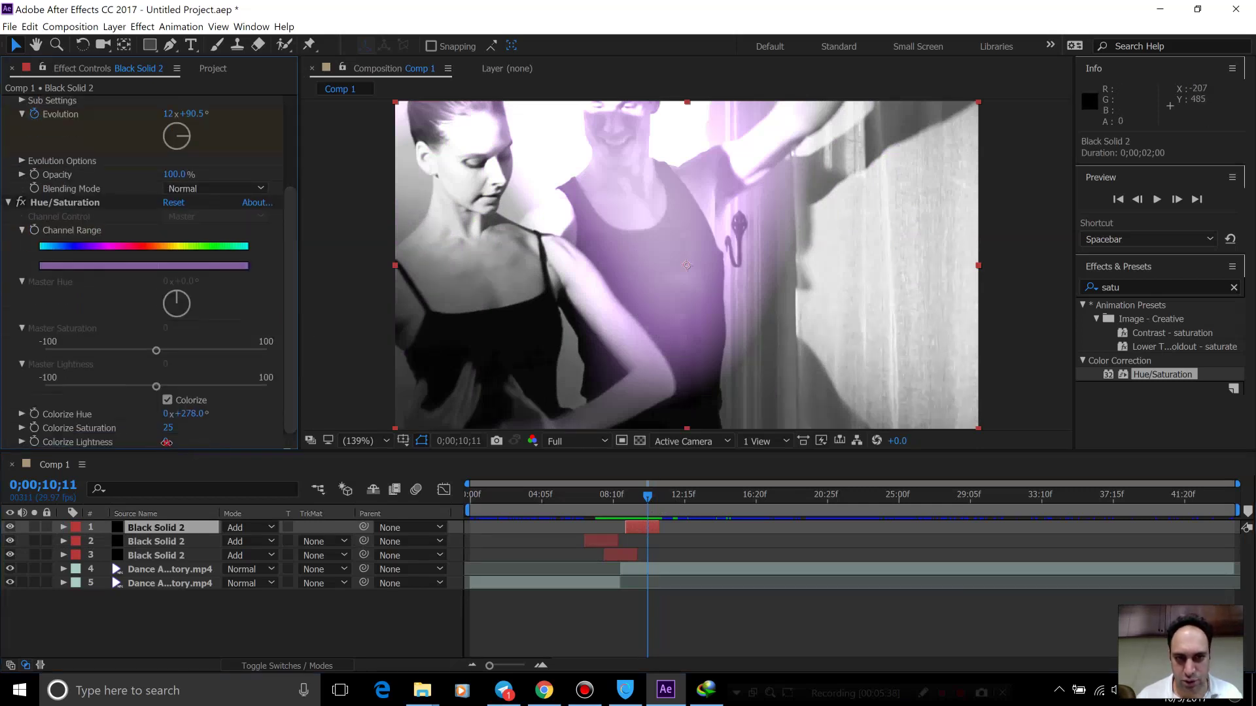
{"action": "left_click_drag", "start_coordinate": [166, 442], "coordinate": [138, 452]}
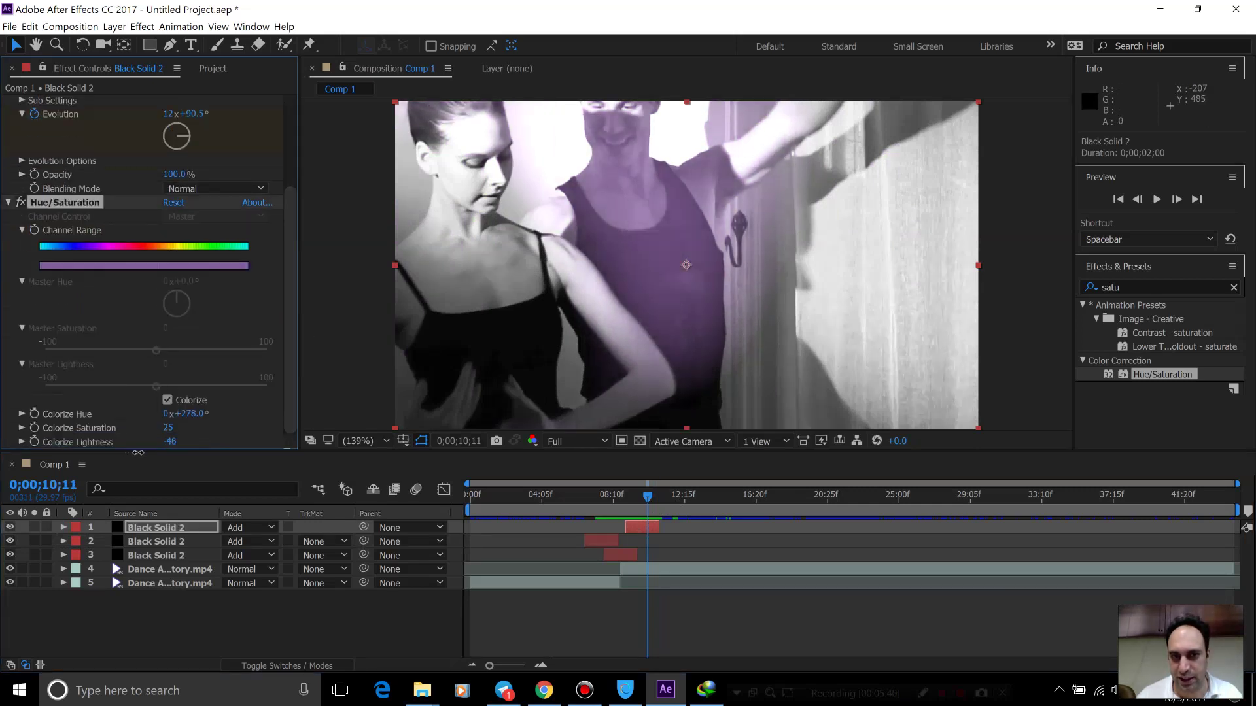
Lower the earliest solid's Colorize Lightness to -66 at 0;00;07;18 and preview the transition across the cut
{"action": "left_click", "coordinate": [599, 497]}
{"action": "left_click", "coordinate": [595, 541]}
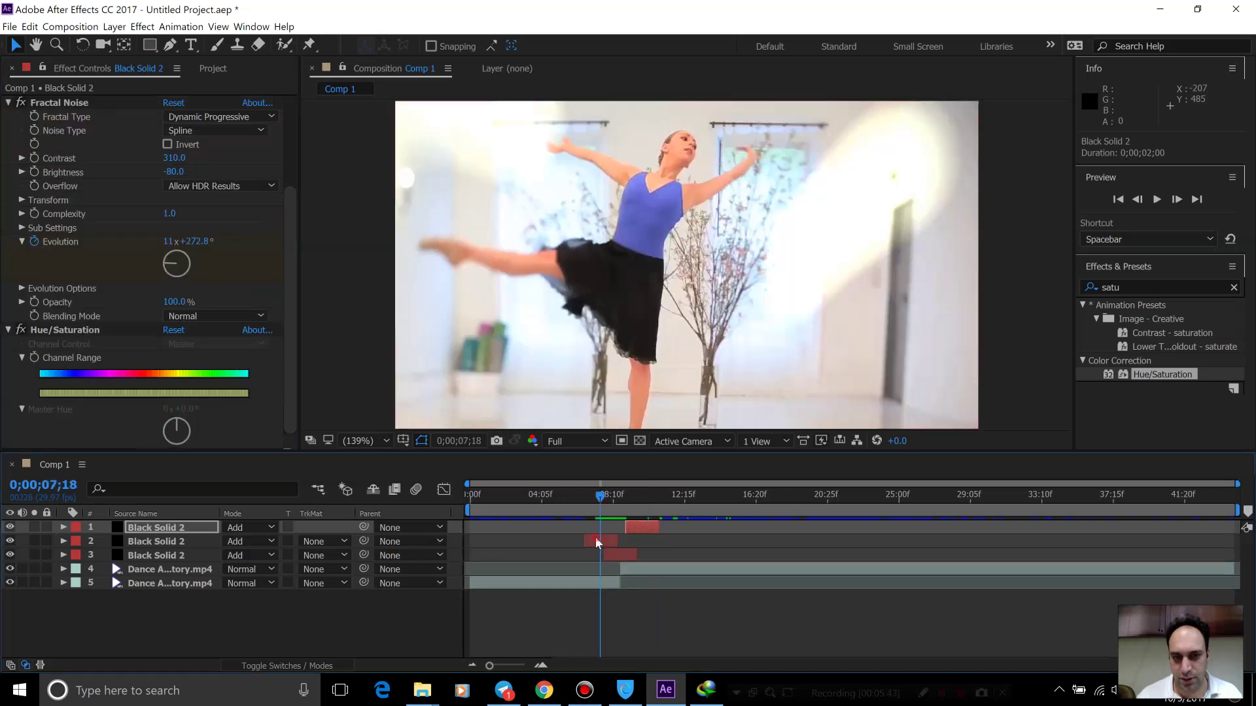
{"action": "left_click", "coordinate": [595, 540]}
{"action": "left_click_drag", "start_coordinate": [295, 340], "coordinate": [300, 455]}
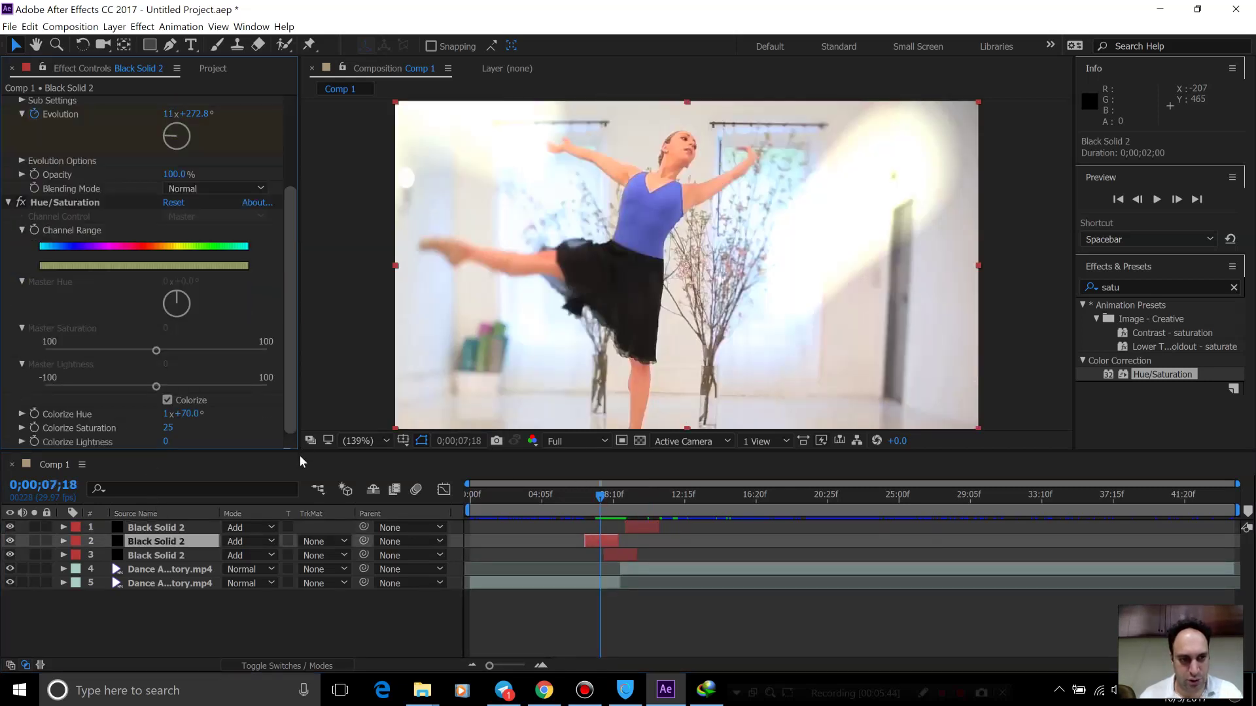
{"action": "left_click_drag", "start_coordinate": [163, 442], "coordinate": [137, 444]}
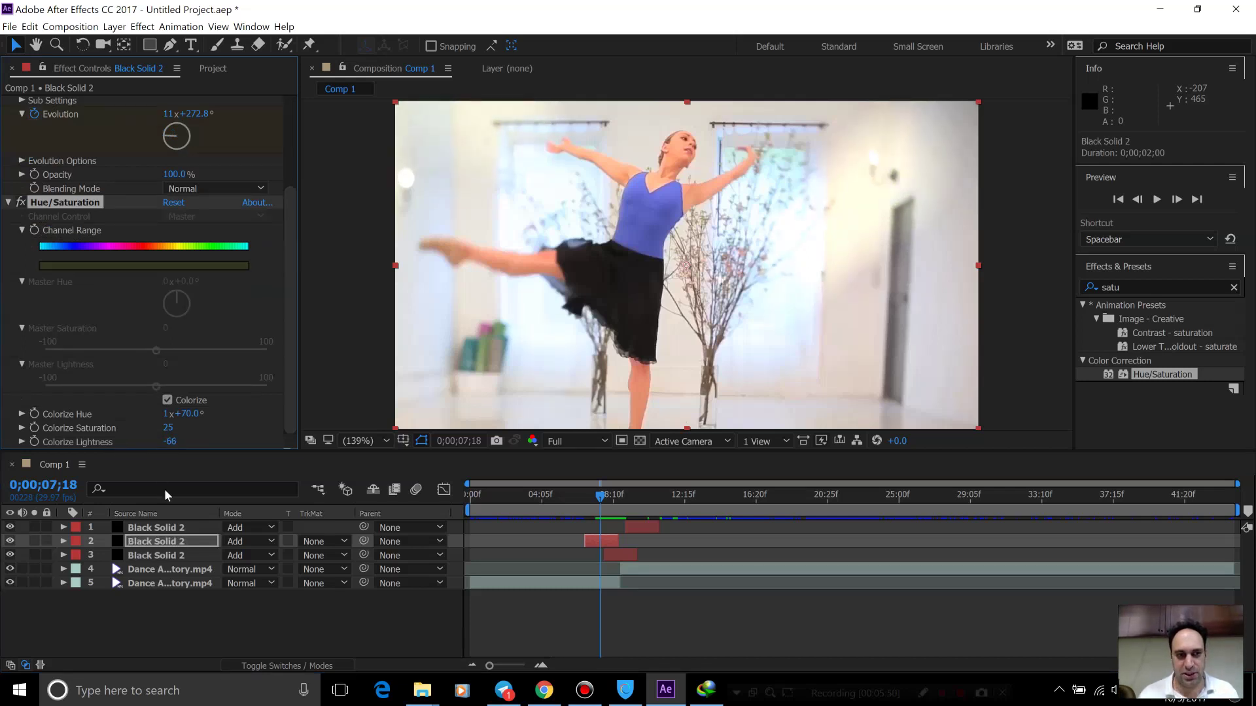
{"action": "key", "text": "space"}
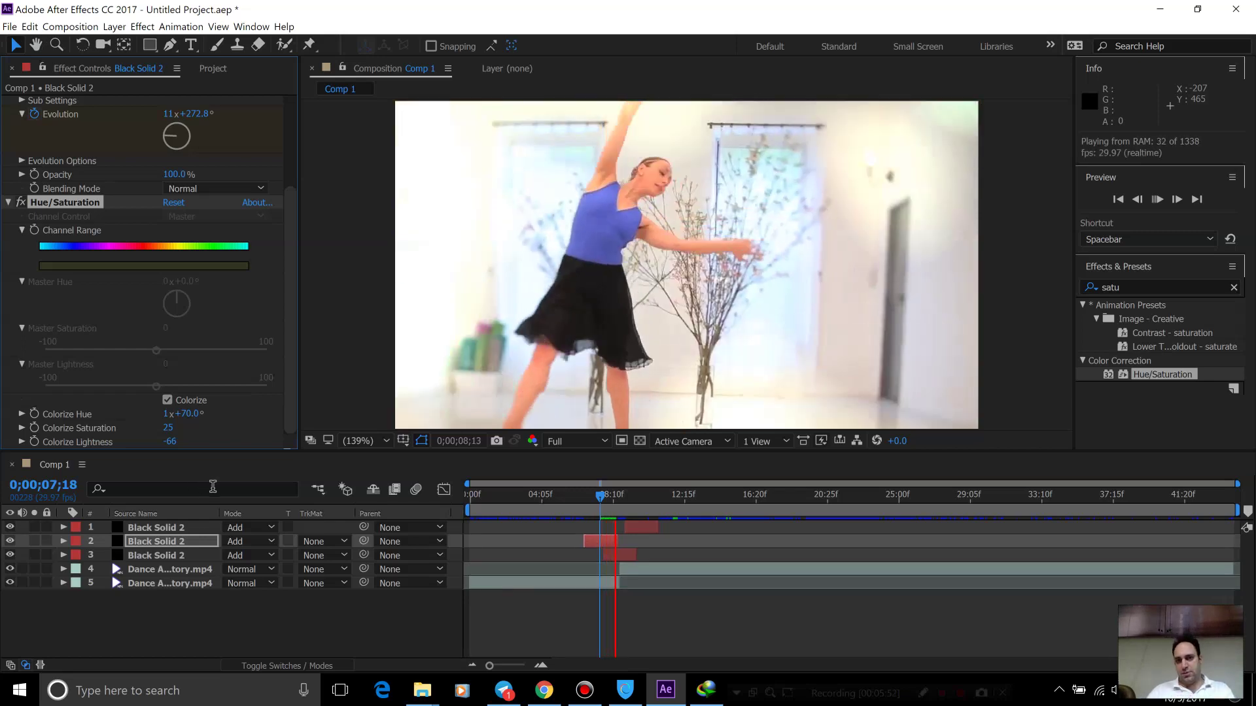
{"action": "key", "text": "space"}
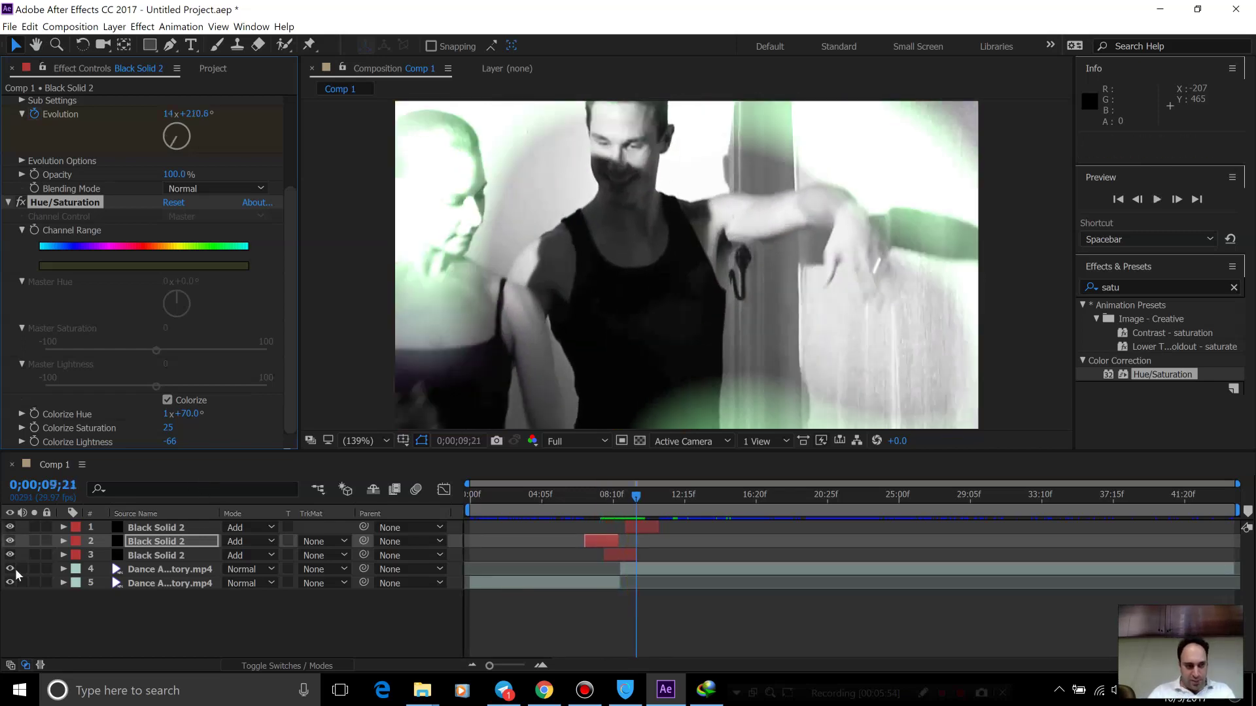
Hide both dance clips and preview the tinted solids on their own
{"action": "left_click", "coordinate": [10, 569]}
{"action": "left_click", "coordinate": [10, 583]}
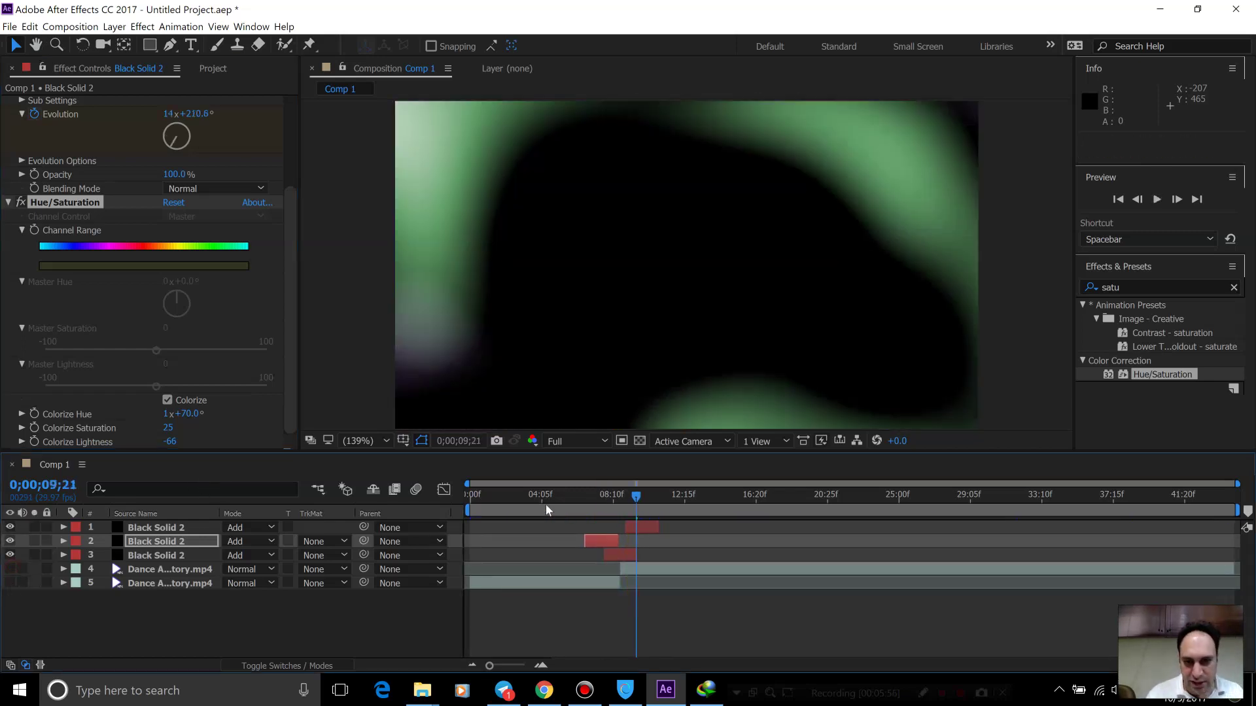
{"action": "key", "text": "space"}
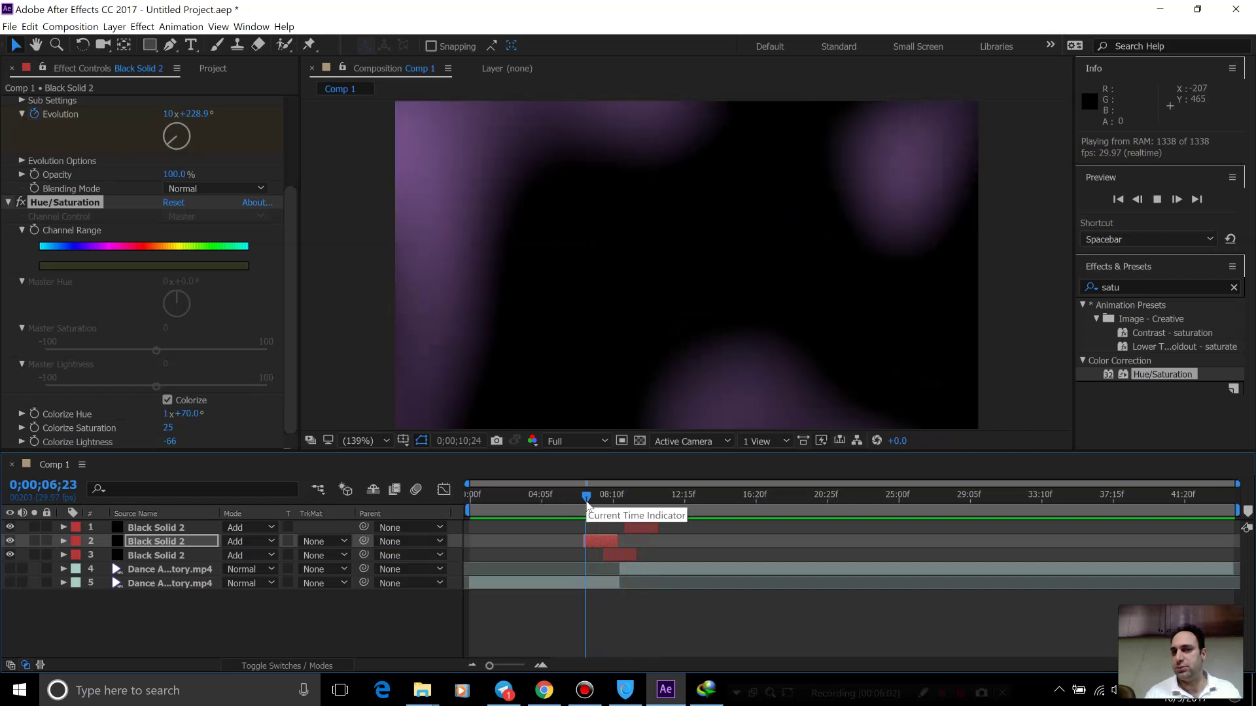
{"action": "key", "text": "space"}
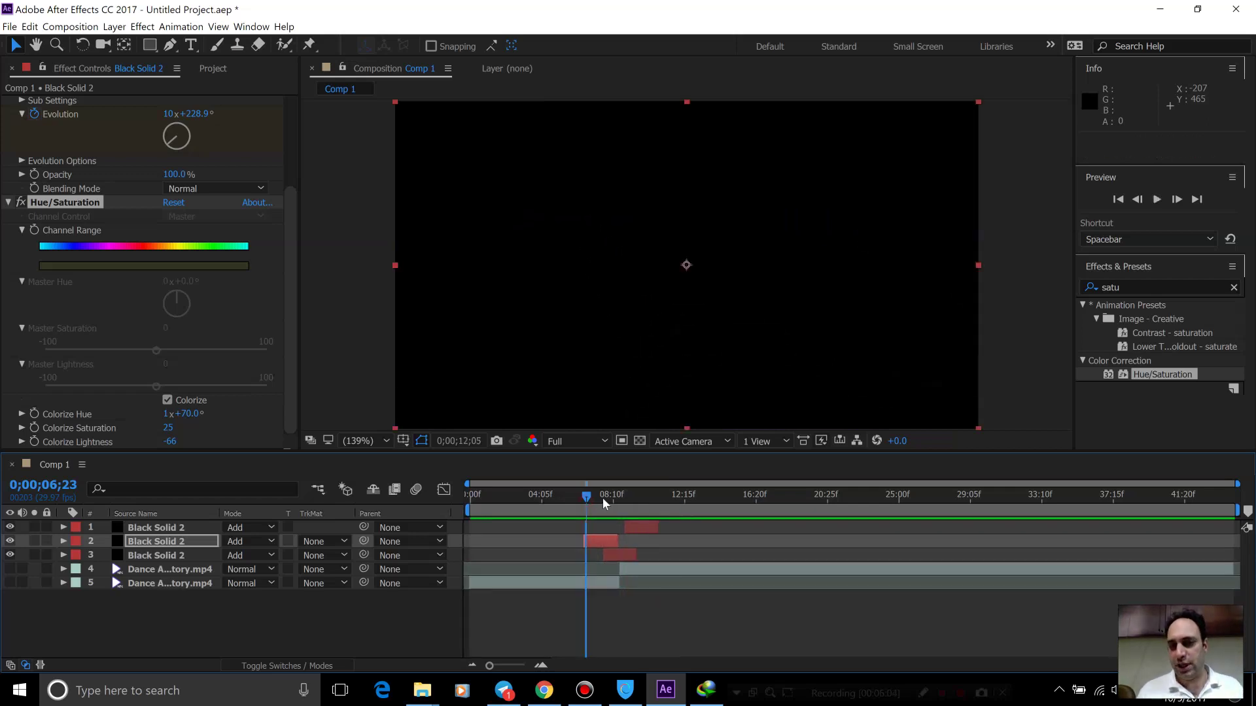
Set the earliest solid's Colorize Hue to 2x+42° while viewing 0;00;07;02, and preview the solids
{"action": "left_click", "coordinate": [608, 497]}
{"action": "left_click_drag", "start_coordinate": [621, 496], "coordinate": [593, 510]}
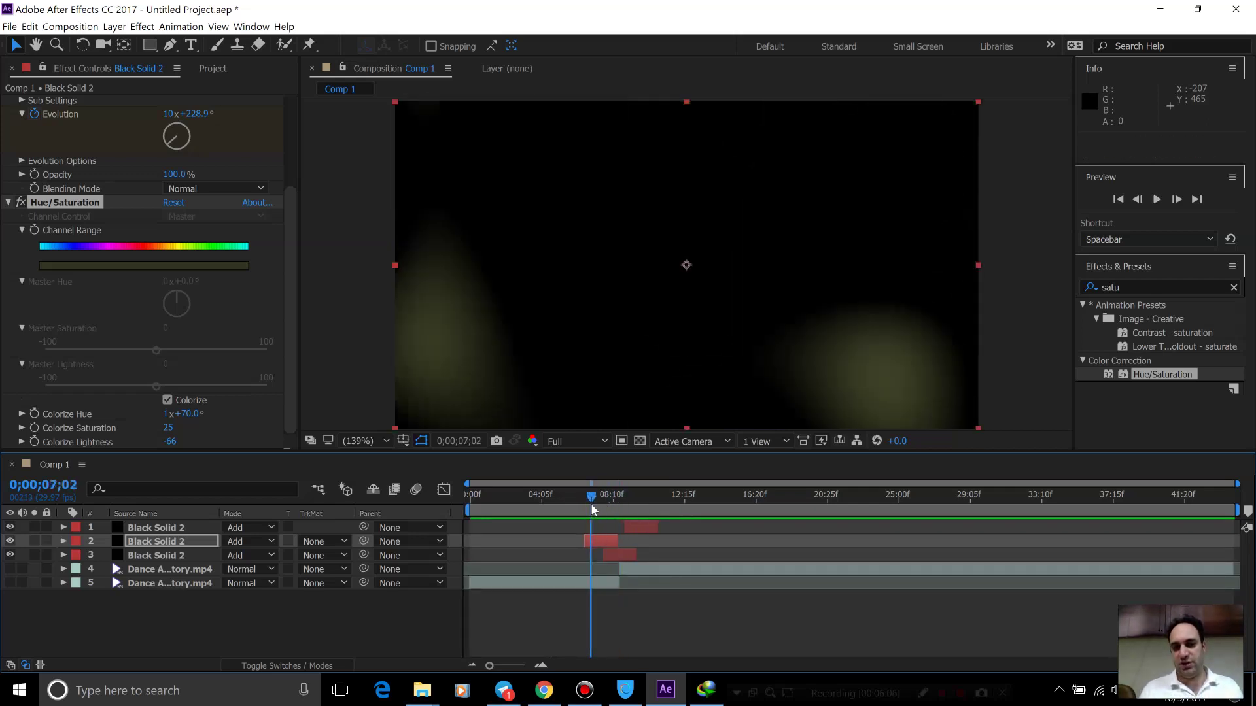
{"action": "left_click", "coordinate": [597, 538]}
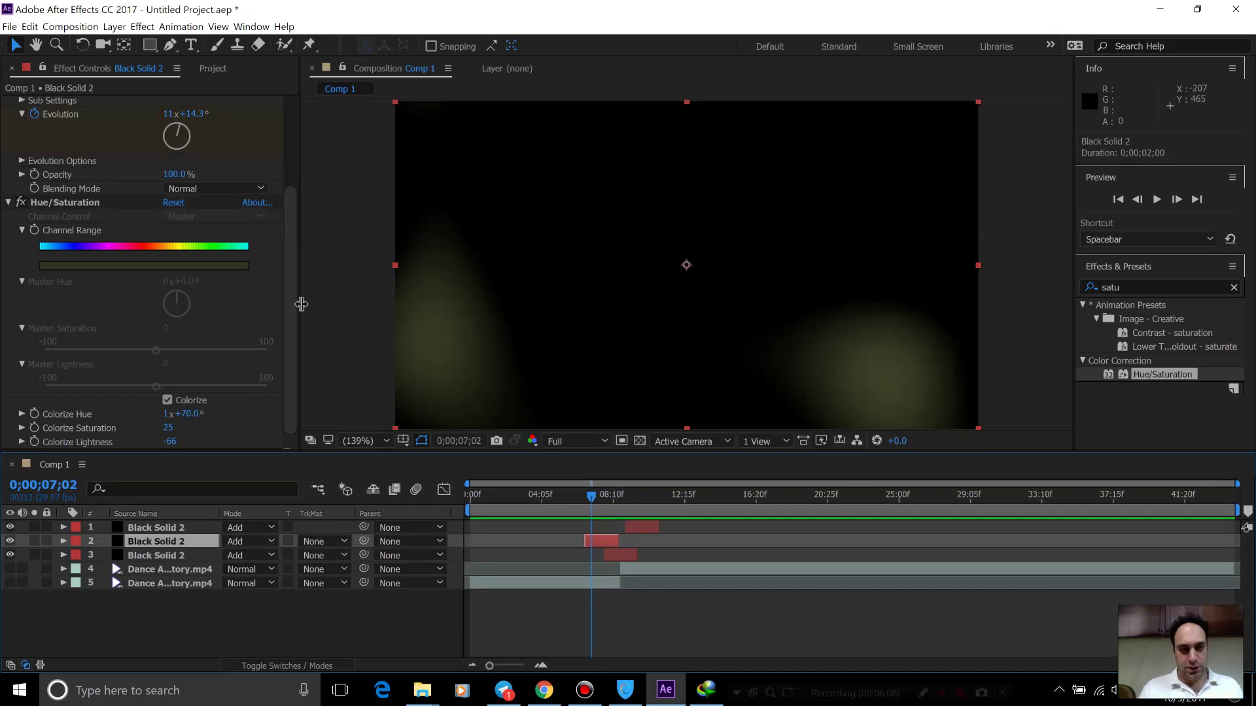
{"action": "left_click", "coordinate": [186, 417]}
{"action": "type", "text": "3"}
{"action": "key", "text": "Return"}
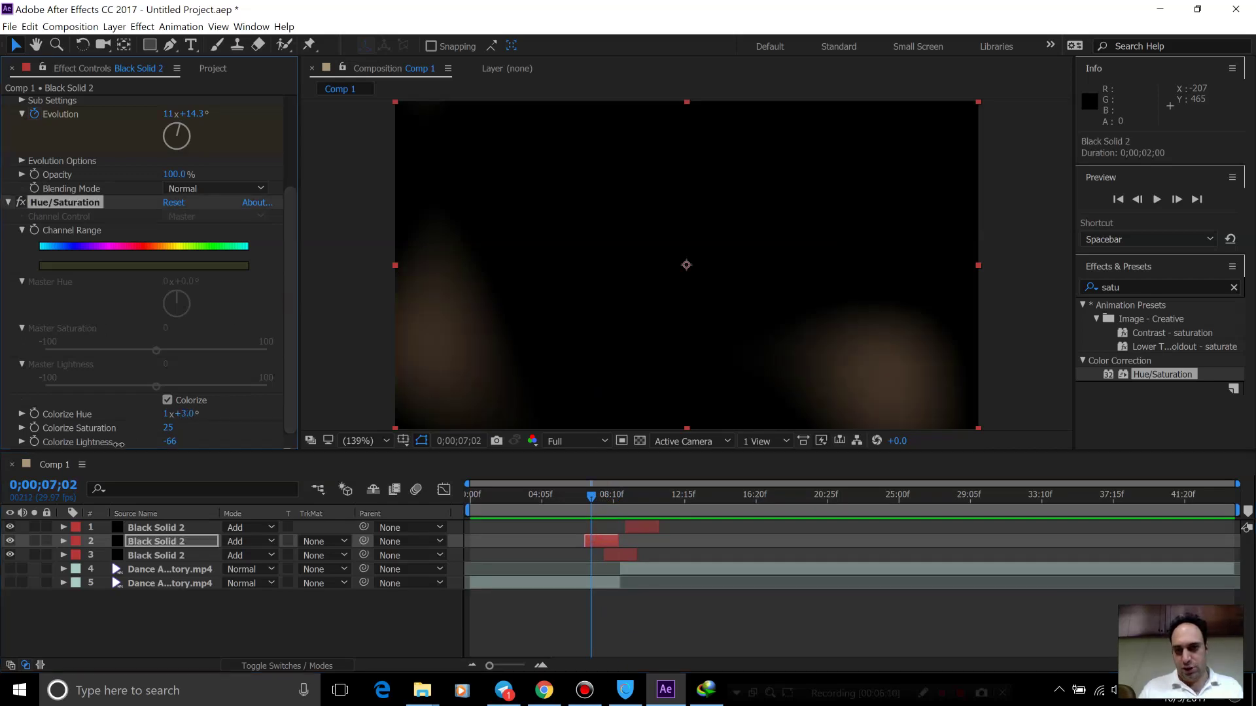
{"action": "left_click_drag", "start_coordinate": [175, 487], "coordinate": [346, 456]}
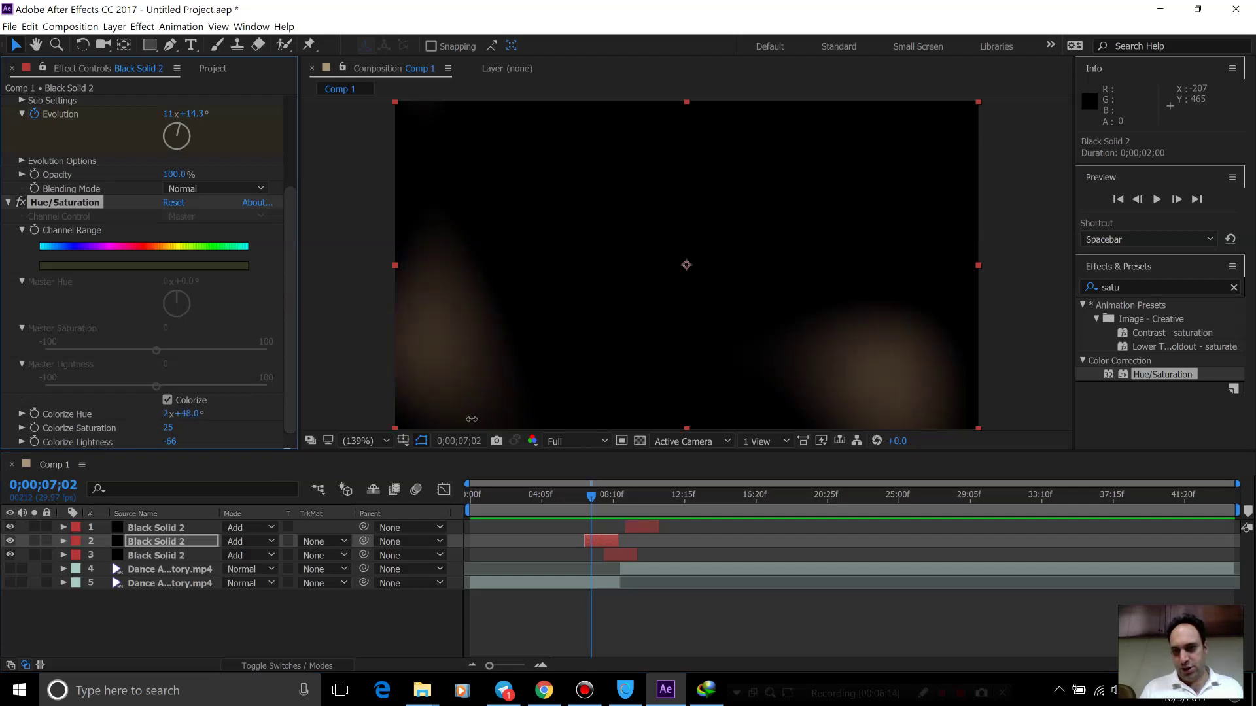
{"action": "key", "text": "space"}
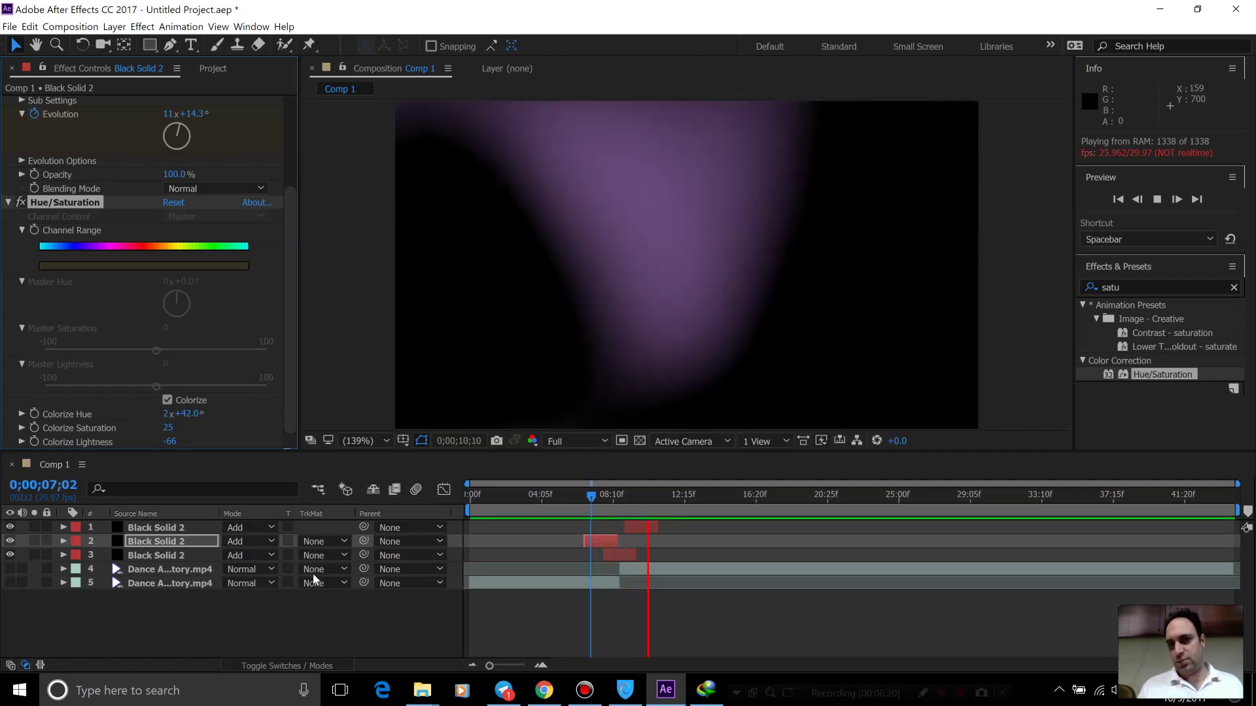
{"action": "key", "text": "space"}
Set the earliest solid's Colorize Lightness to -100 and Colorize Saturation to 0 while viewing 0;00;07;08
{"action": "left_click", "coordinate": [594, 495]}
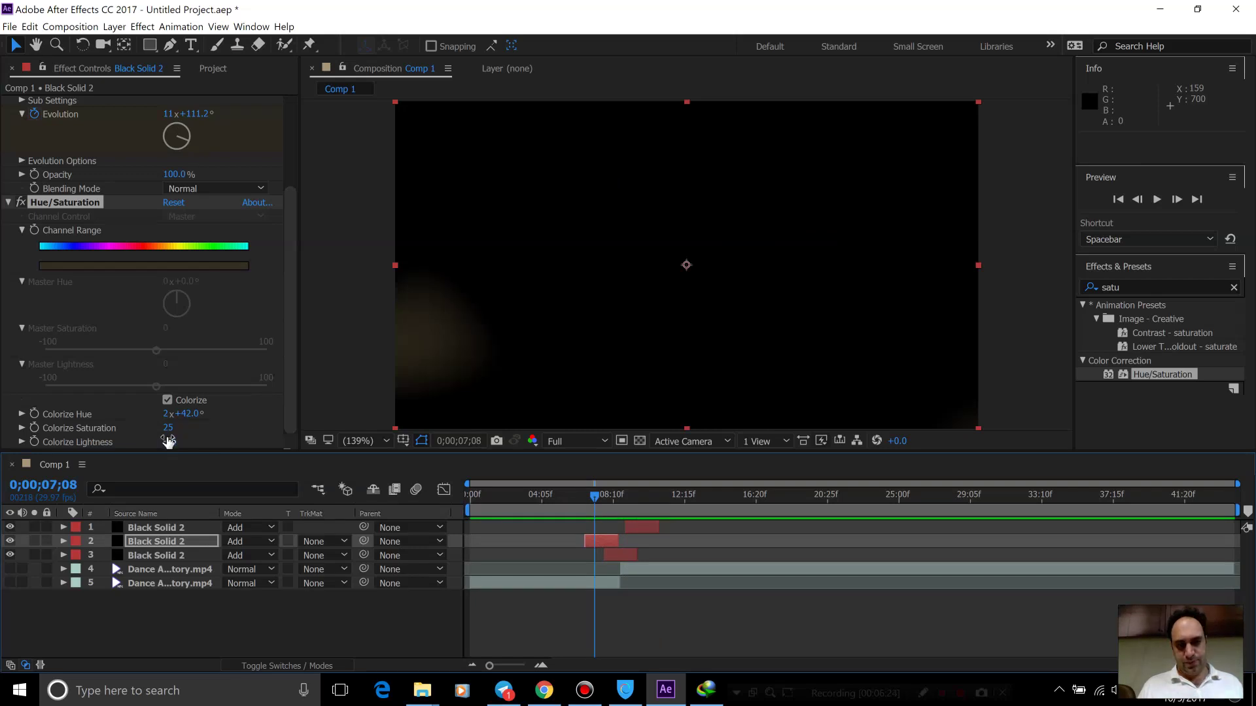
{"action": "left_click_drag", "start_coordinate": [146, 447], "coordinate": [59, 474]}
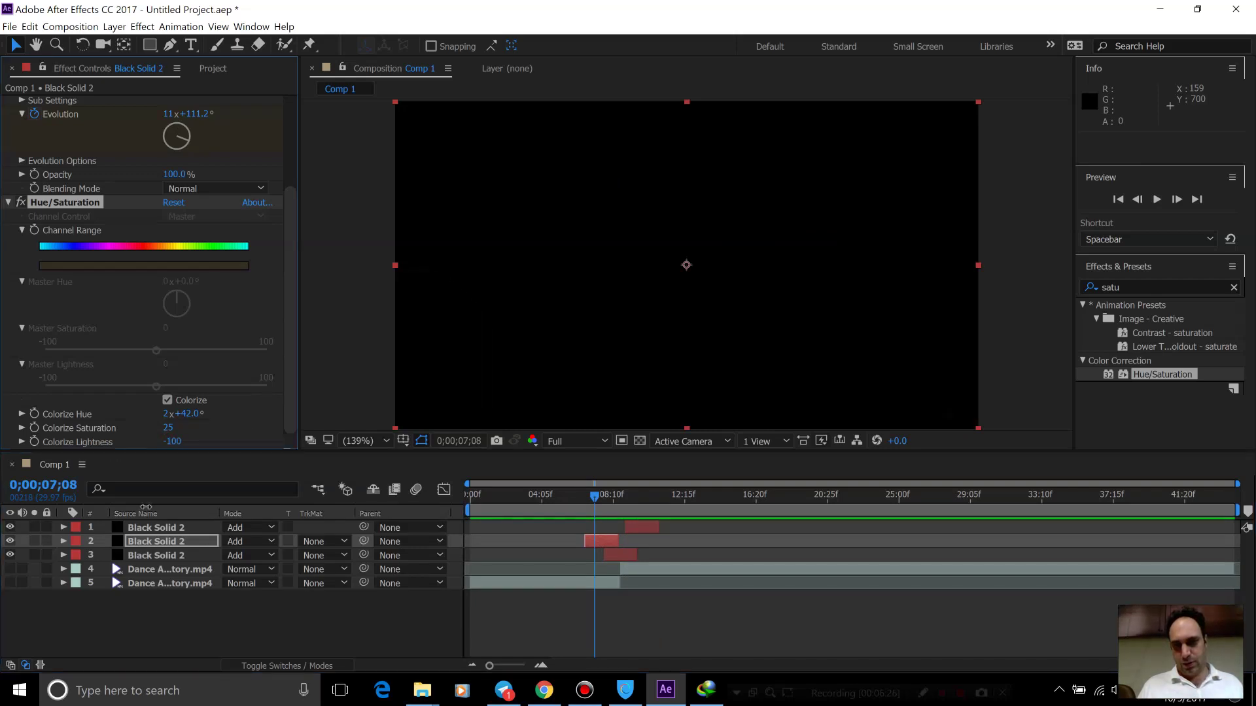
{"action": "left_click_drag", "start_coordinate": [146, 507], "coordinate": [392, 418]}
{"action": "left_click_drag", "start_coordinate": [274, 466], "coordinate": [213, 489]}
{"action": "left_click_drag", "start_coordinate": [149, 435], "coordinate": [124, 439]}
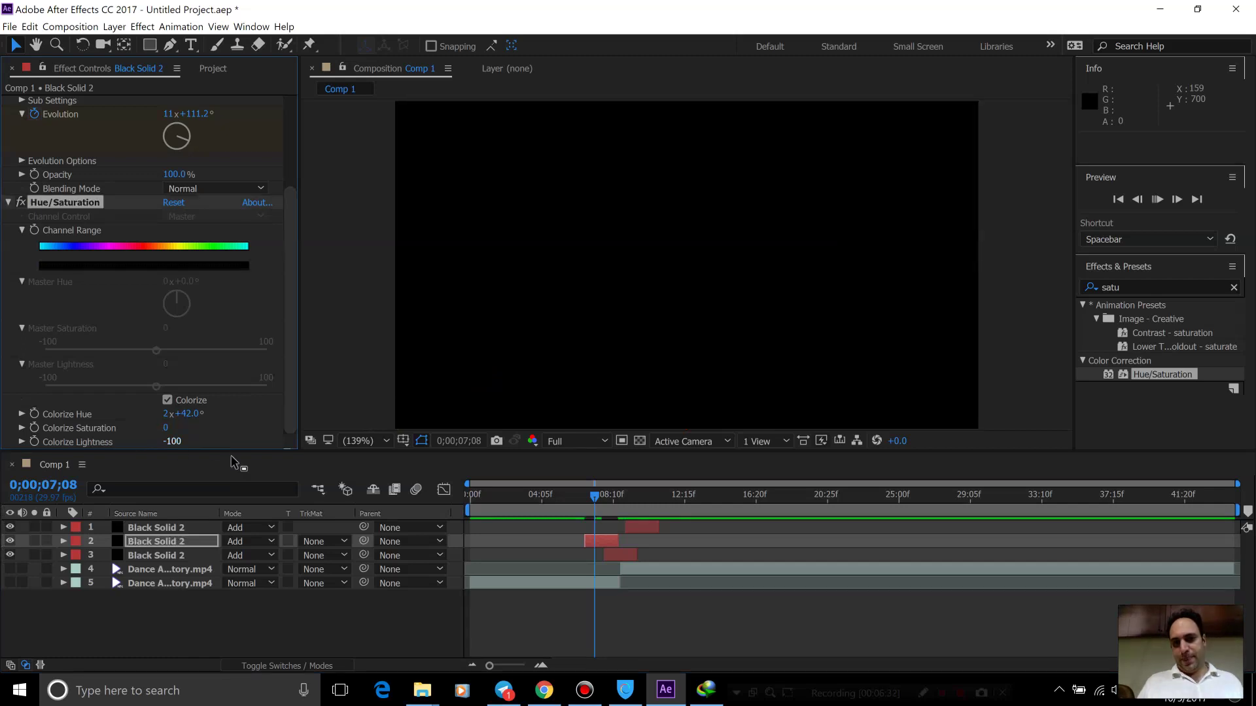
Preview the transition from 0;00;07;08 and make the second dance clip, layer 4, visible again during playback
{"action": "key", "text": "space"}
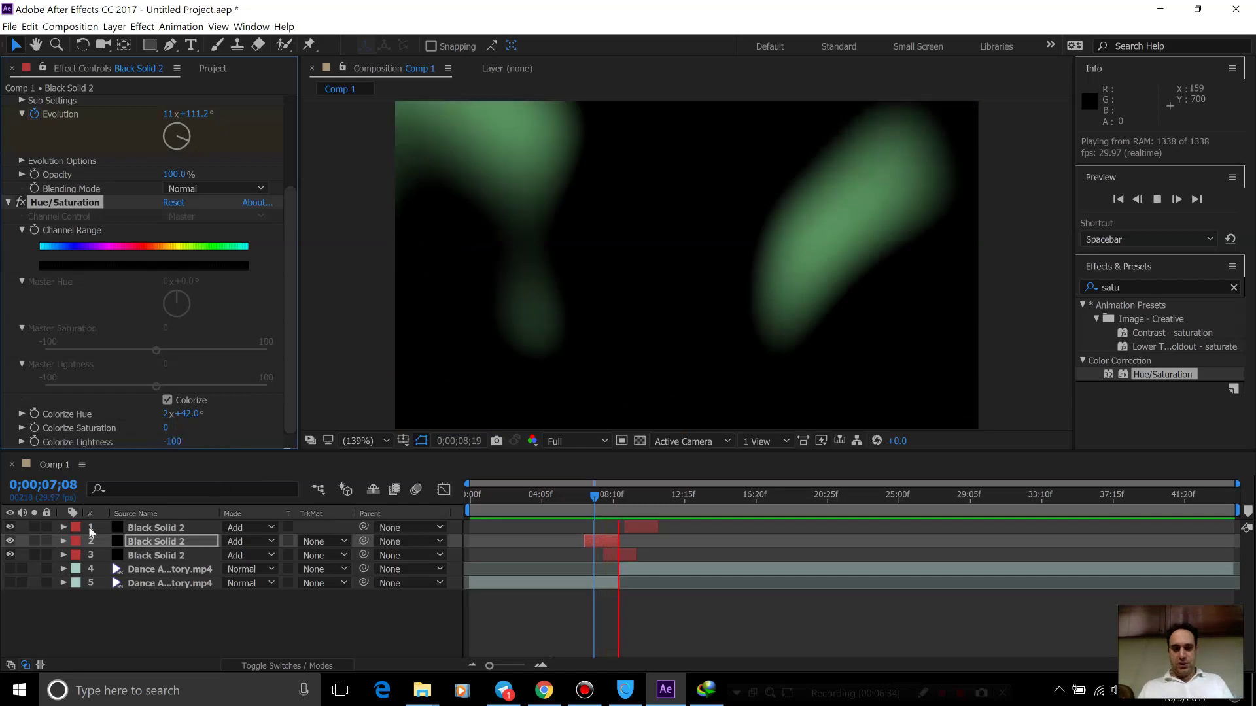
{"action": "left_click", "coordinate": [10, 569]}
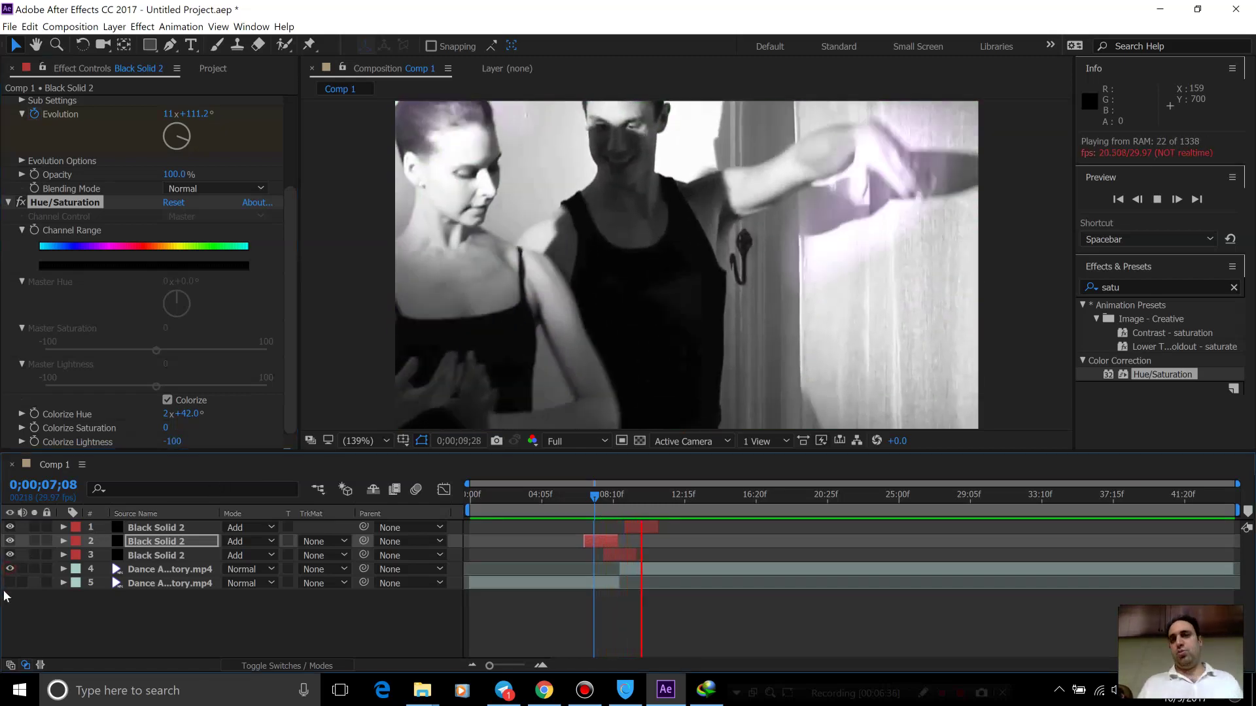
{"action": "key", "text": "space"}
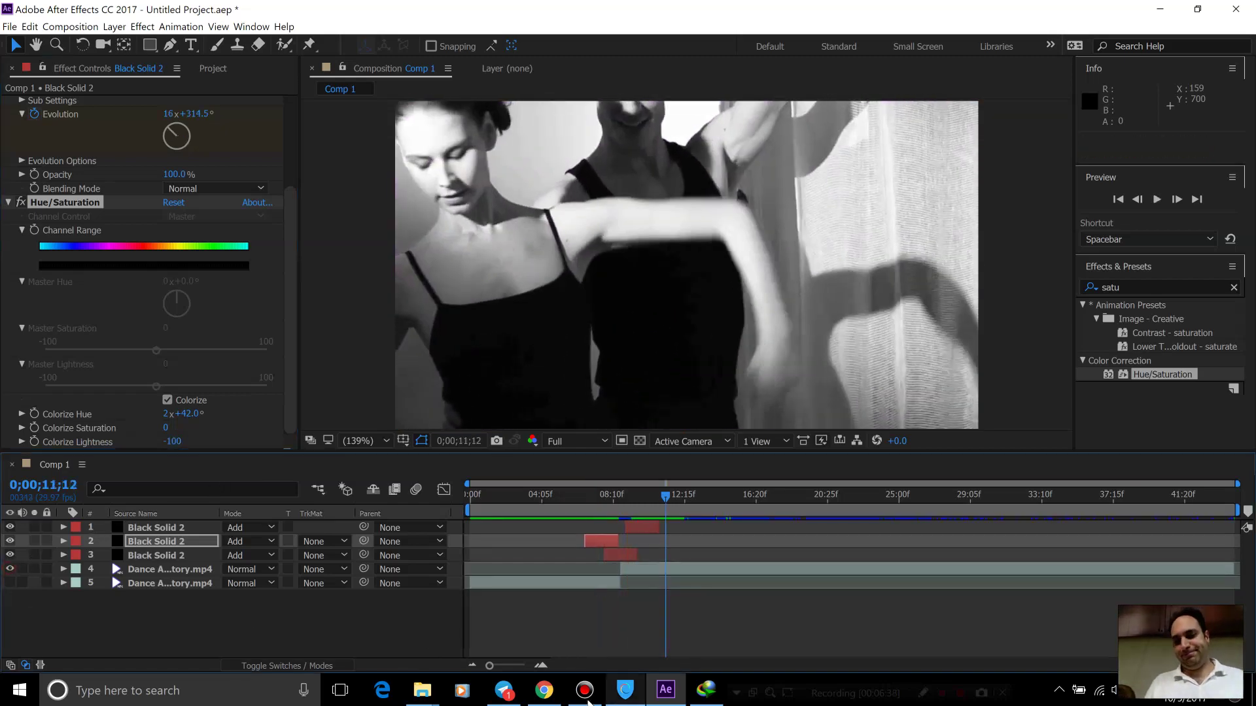